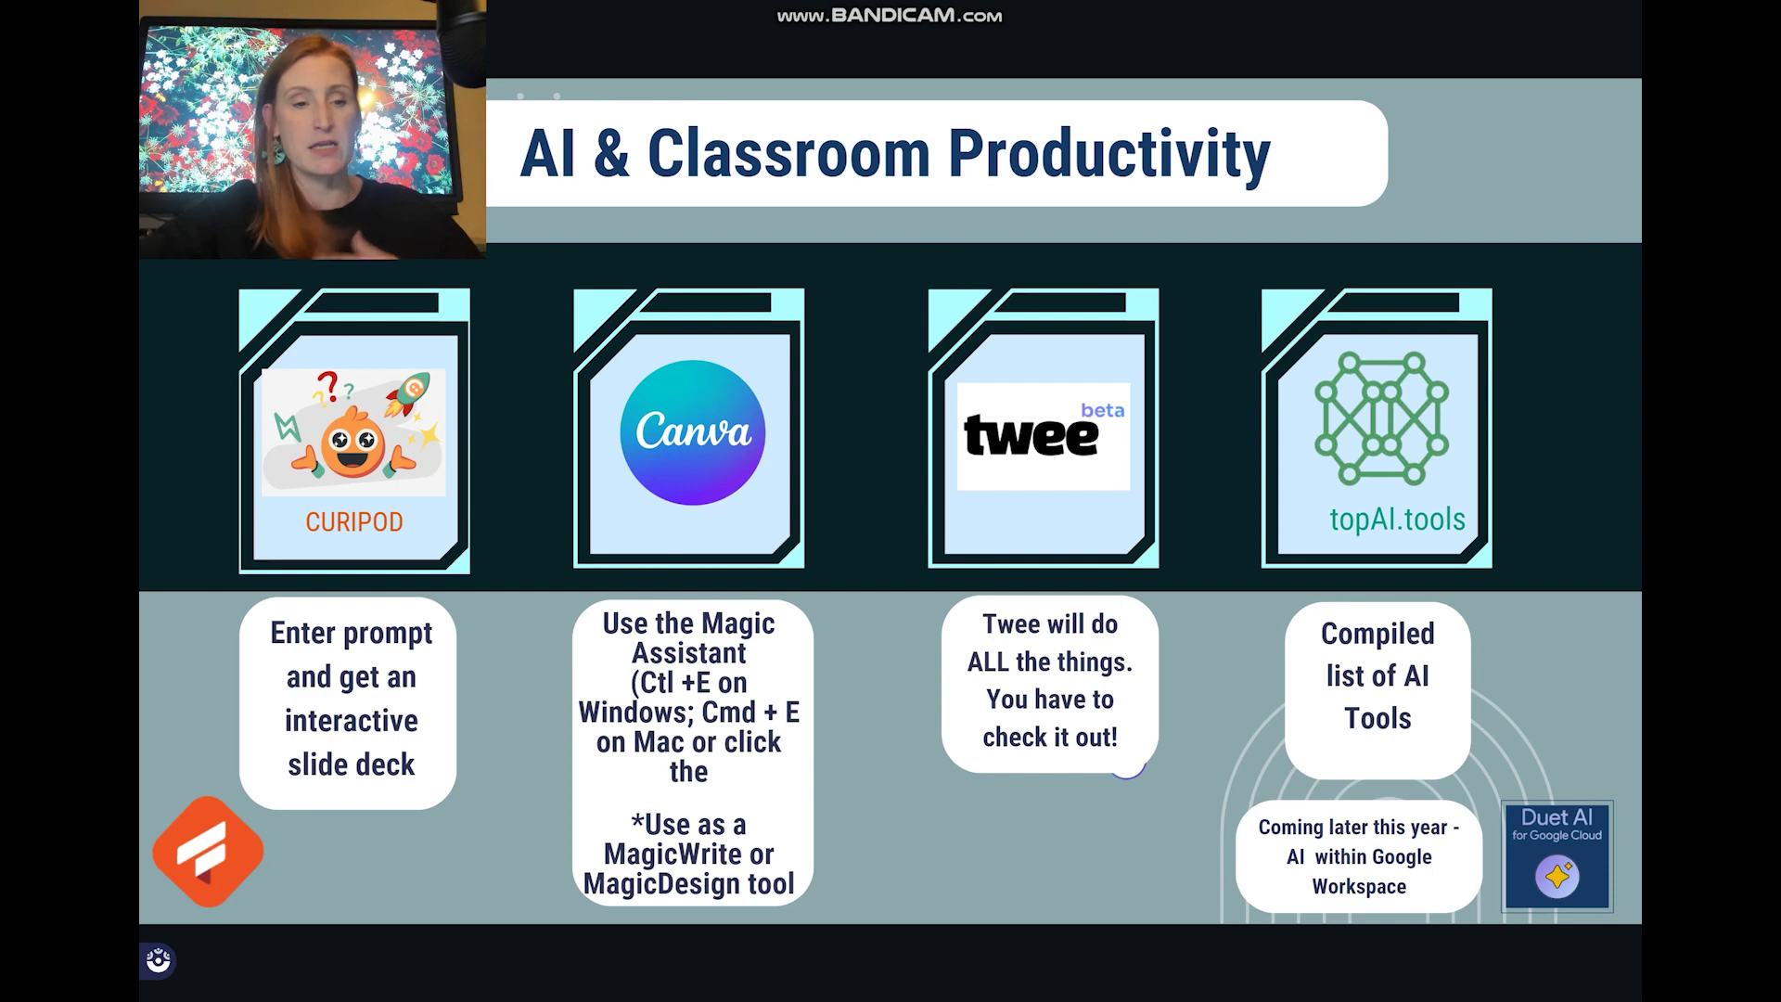
# Exit the Canva slideshow and switch to the Curipod Discover tab
pyautogui.press('Escape')
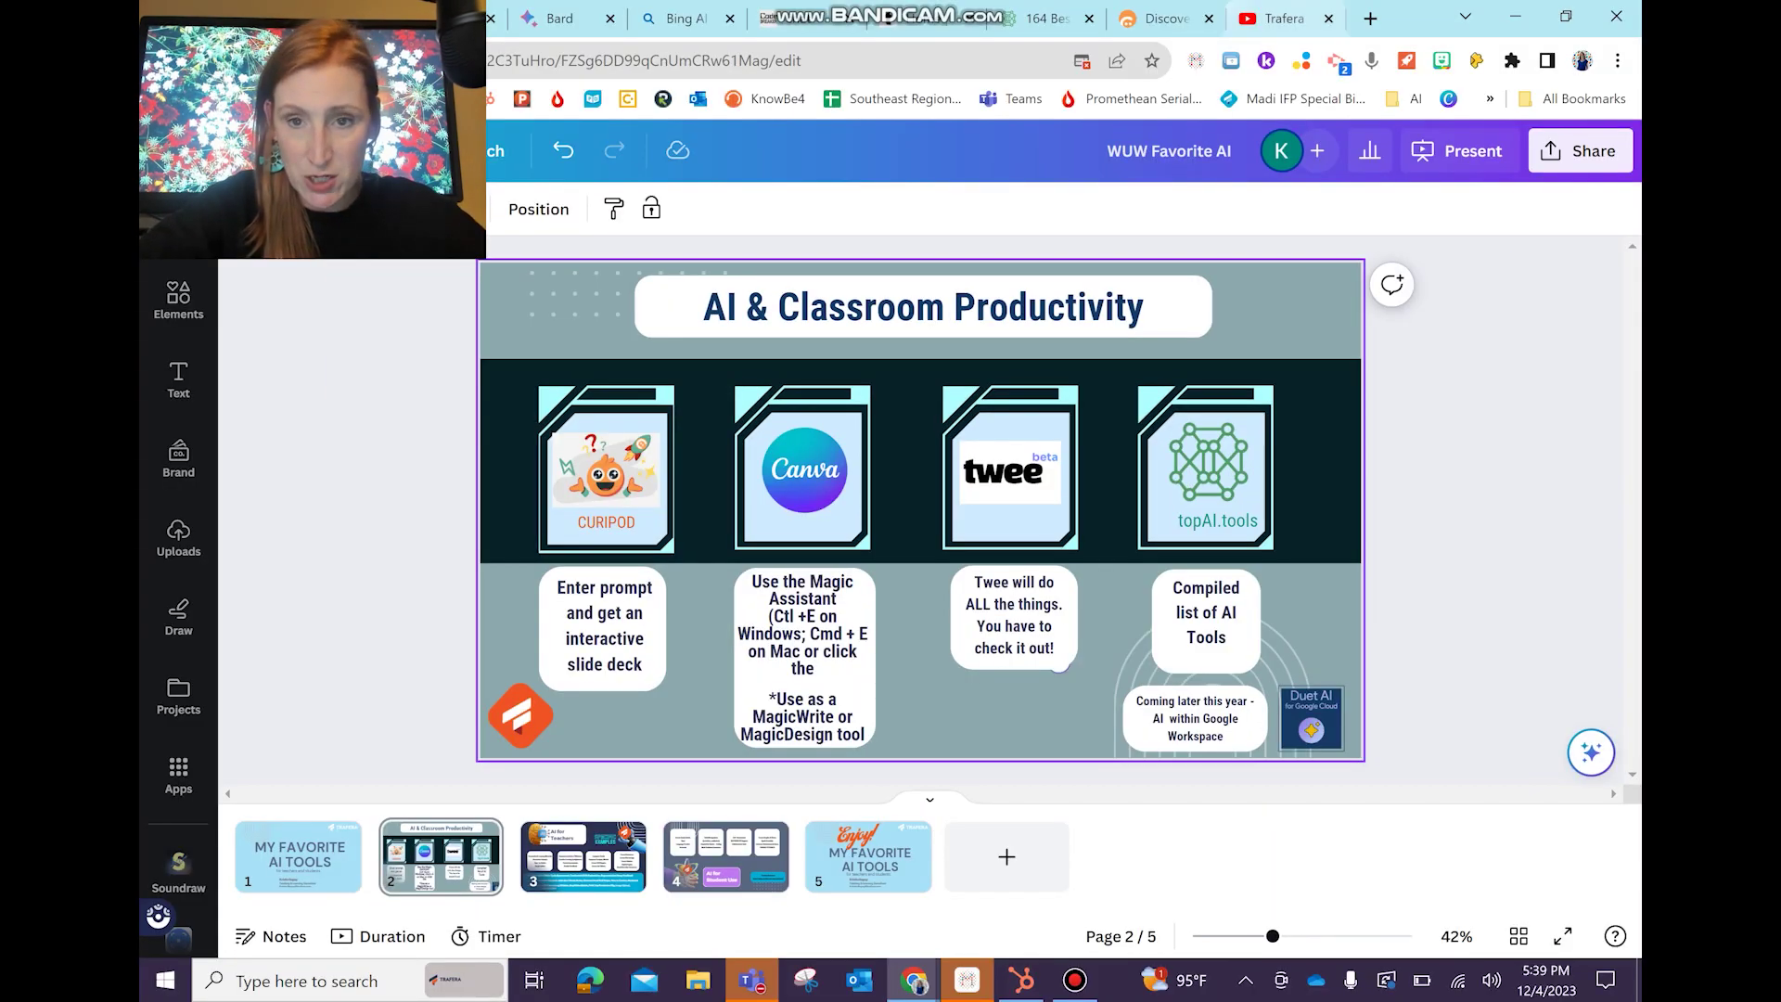
pyautogui.moveTo(1160, 18)
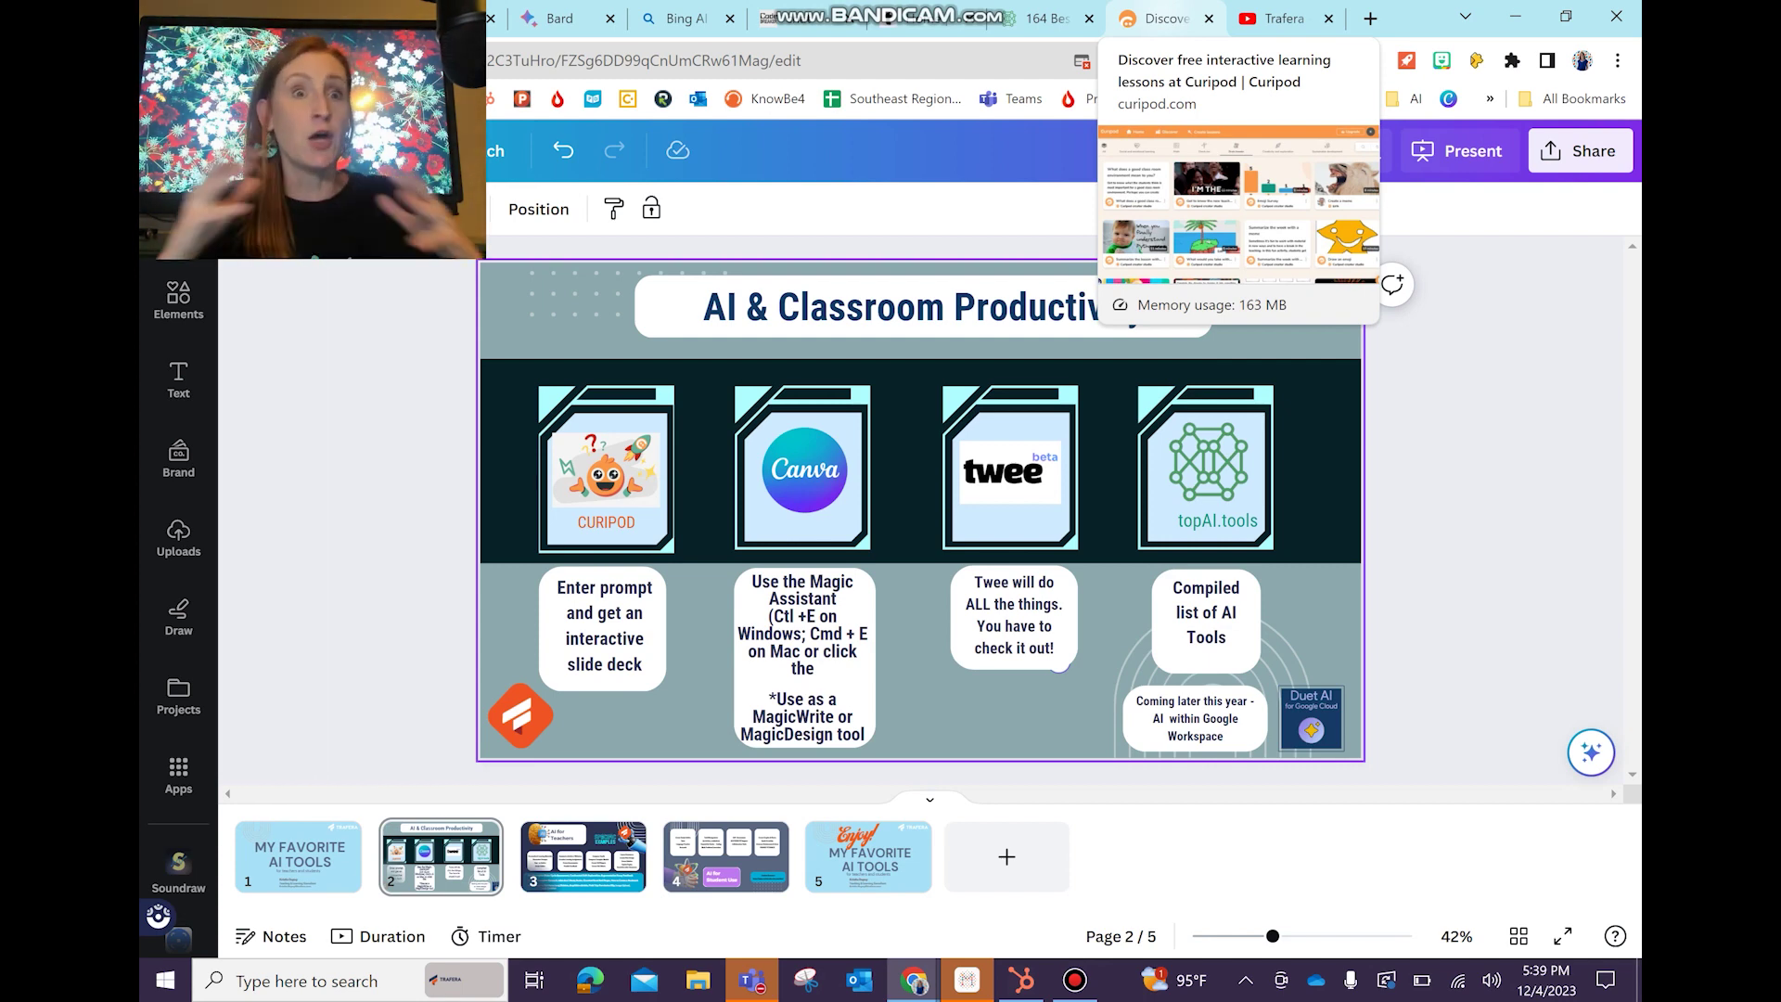
pyautogui.click(1160, 19)
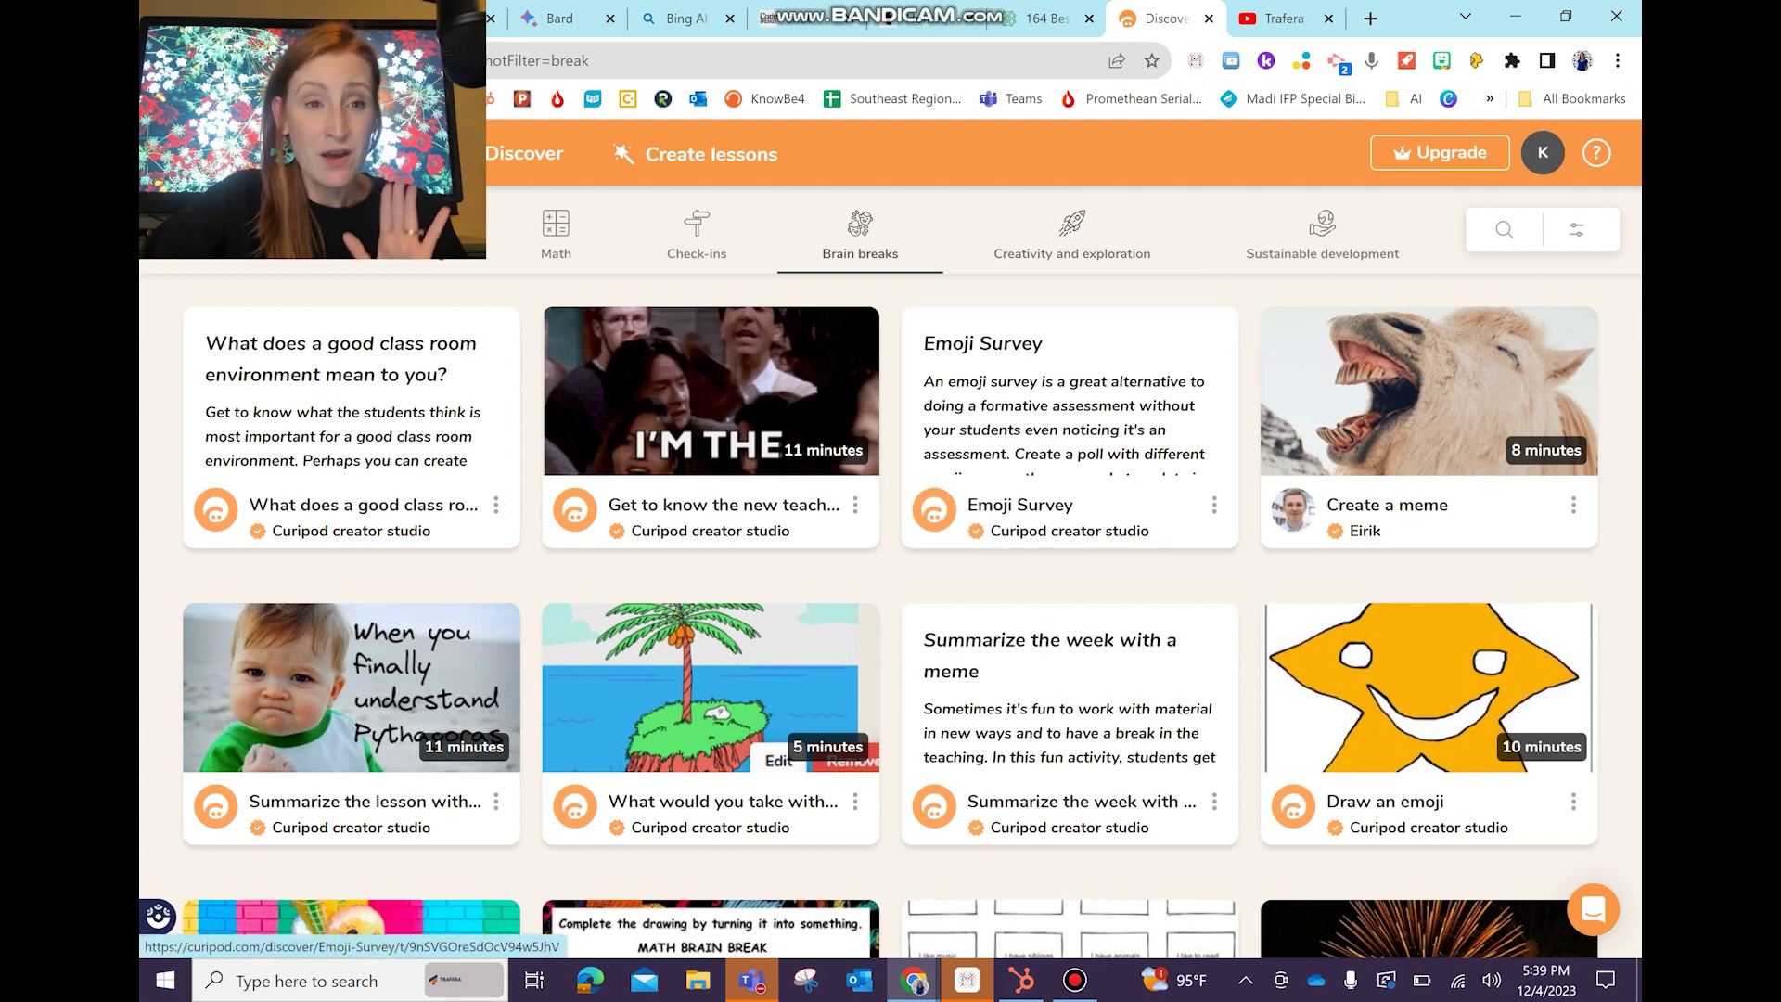
# Look through the Curipod Discover lesson cards, then create a new lesson
pyautogui.moveTo(479, 12); pyautogui.dragTo(1635, 753)
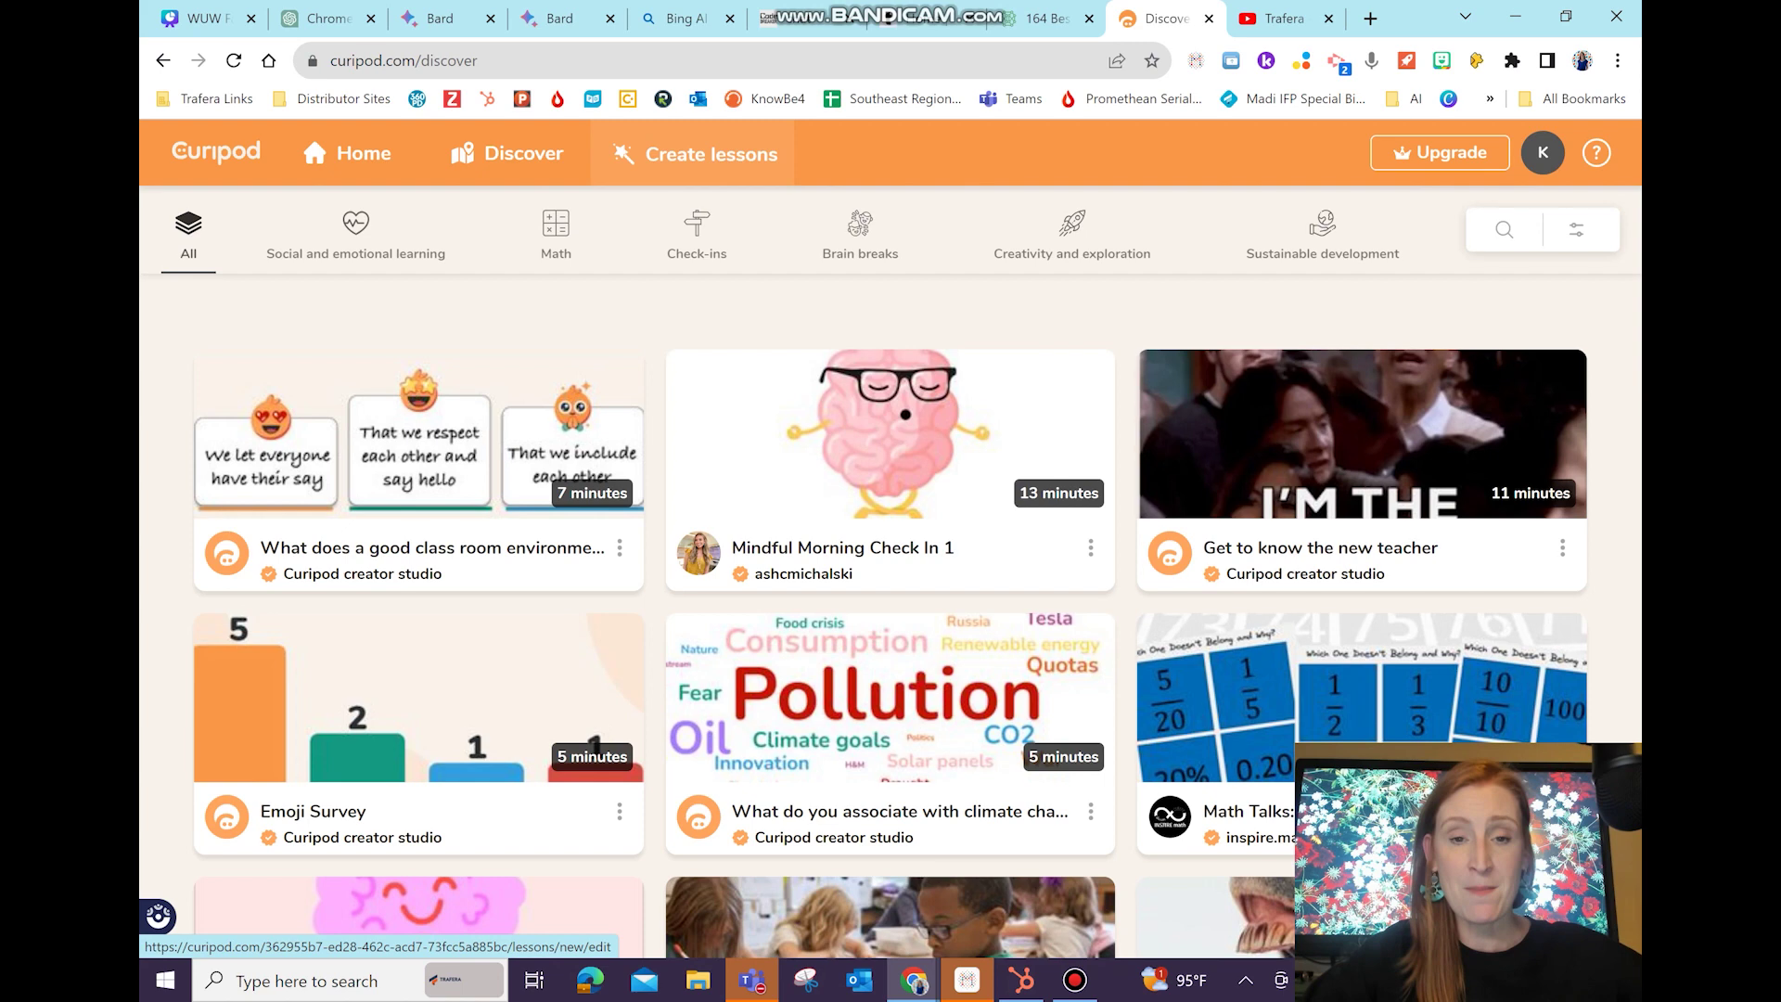
pyautogui.click(696, 155)
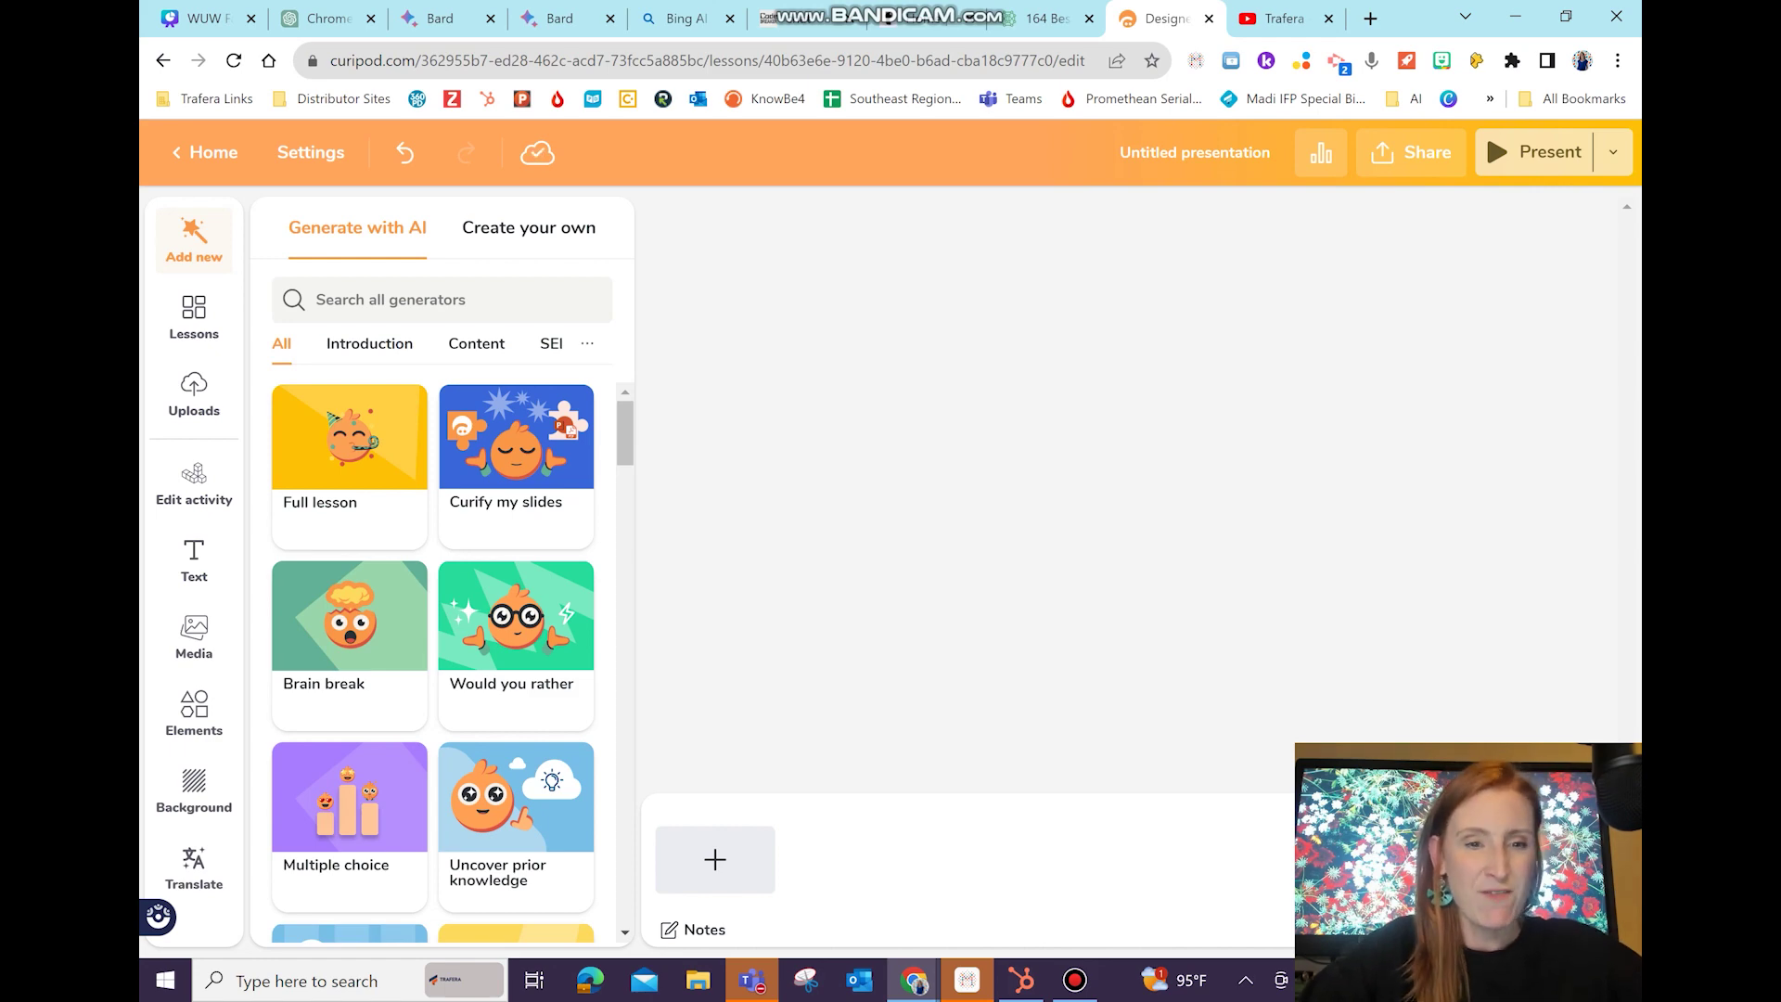
# Scroll Curipod's Generate with AI generator list, then switch to the Twee Tools tab
pyautogui.scroll(-7, 442, 662)
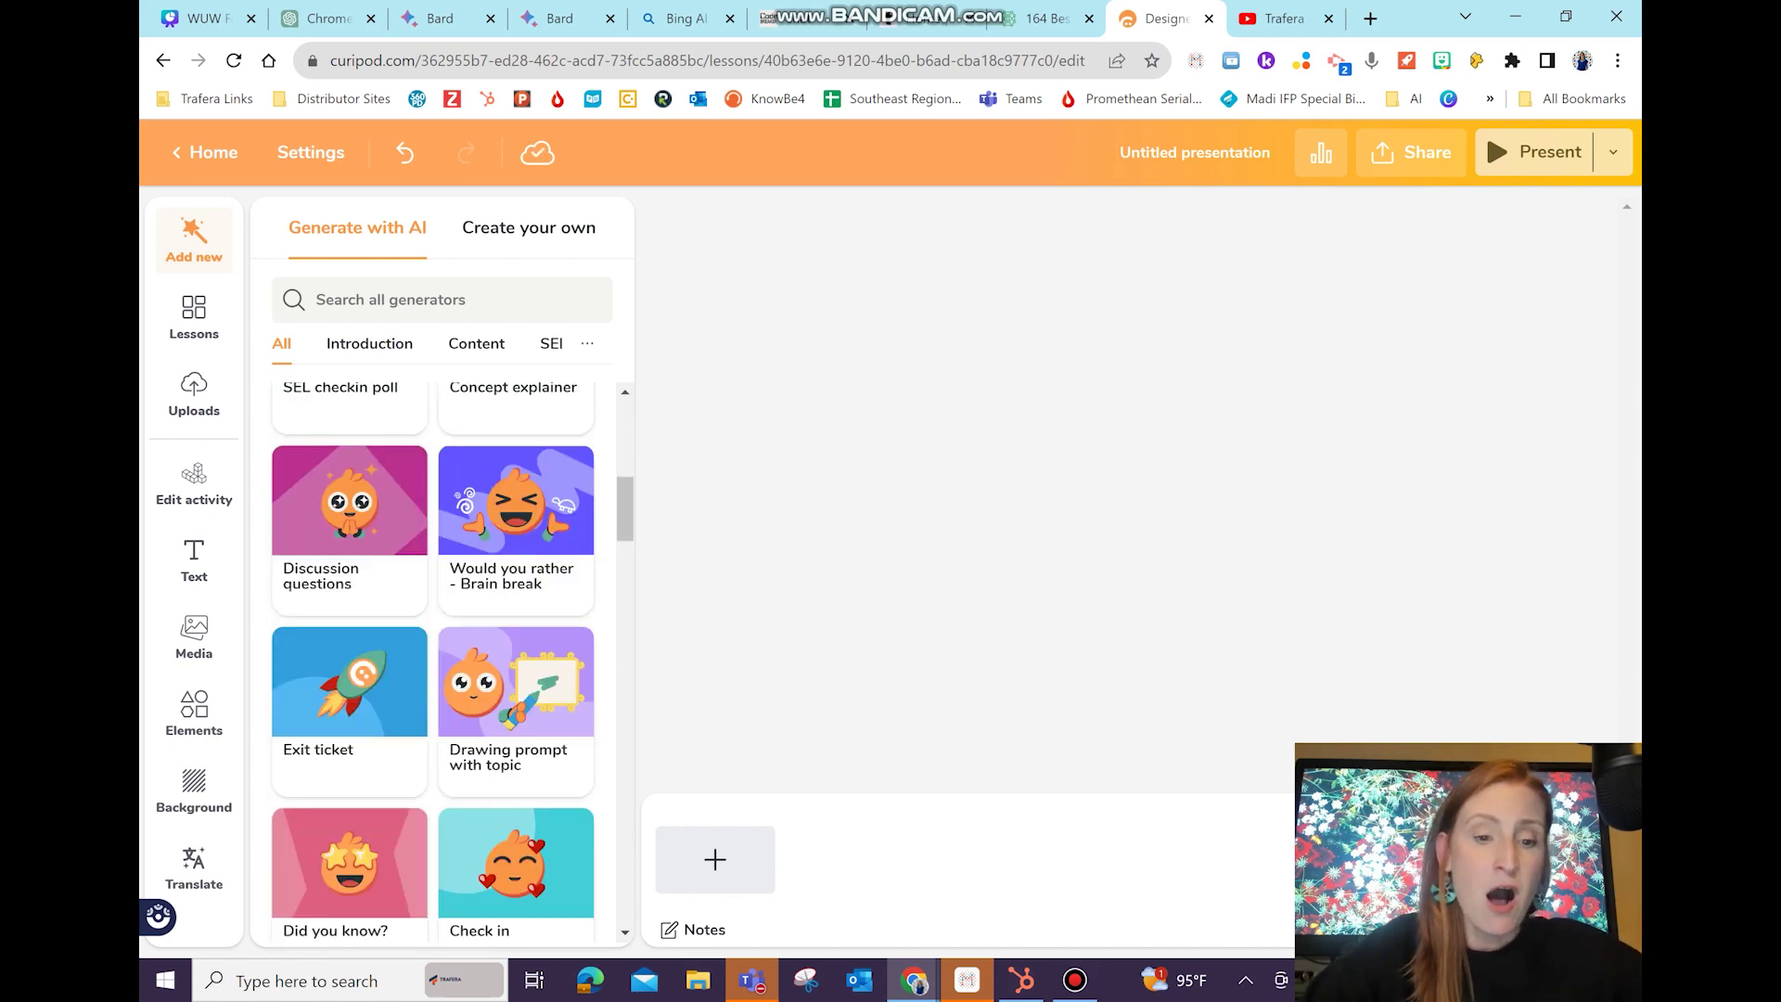
pyautogui.scroll(-2, 517, 519)
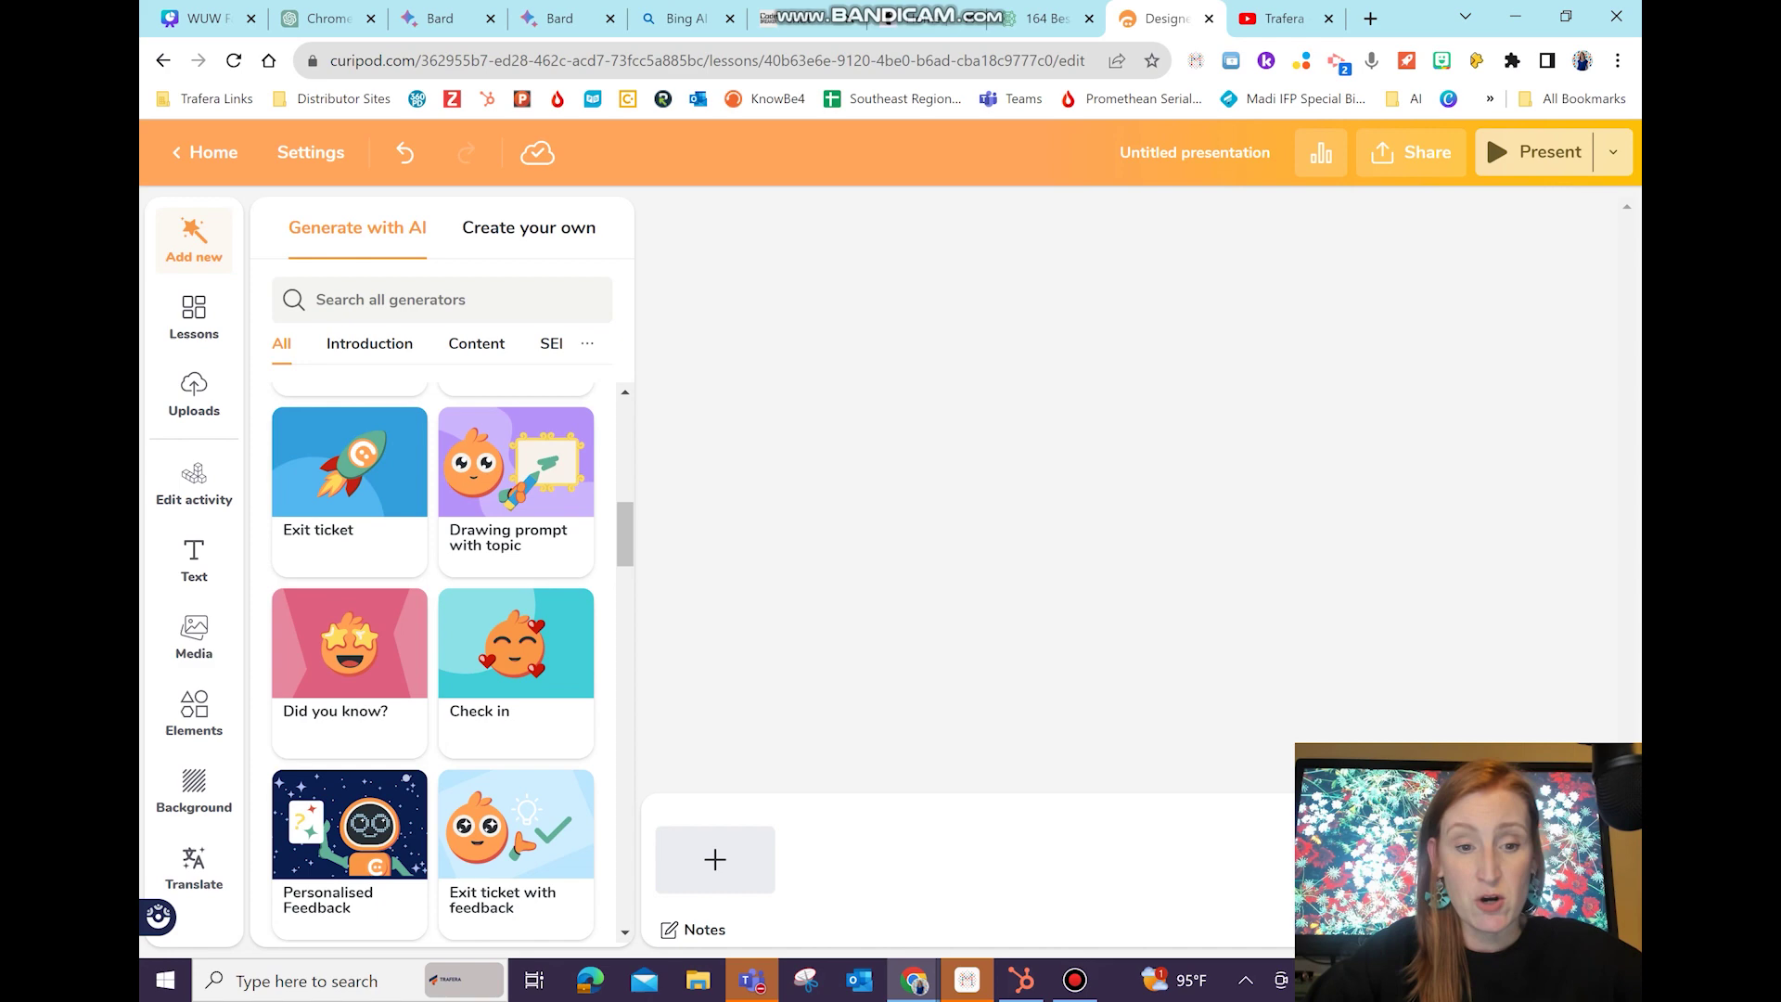
pyautogui.scroll(-2, 444, 662)
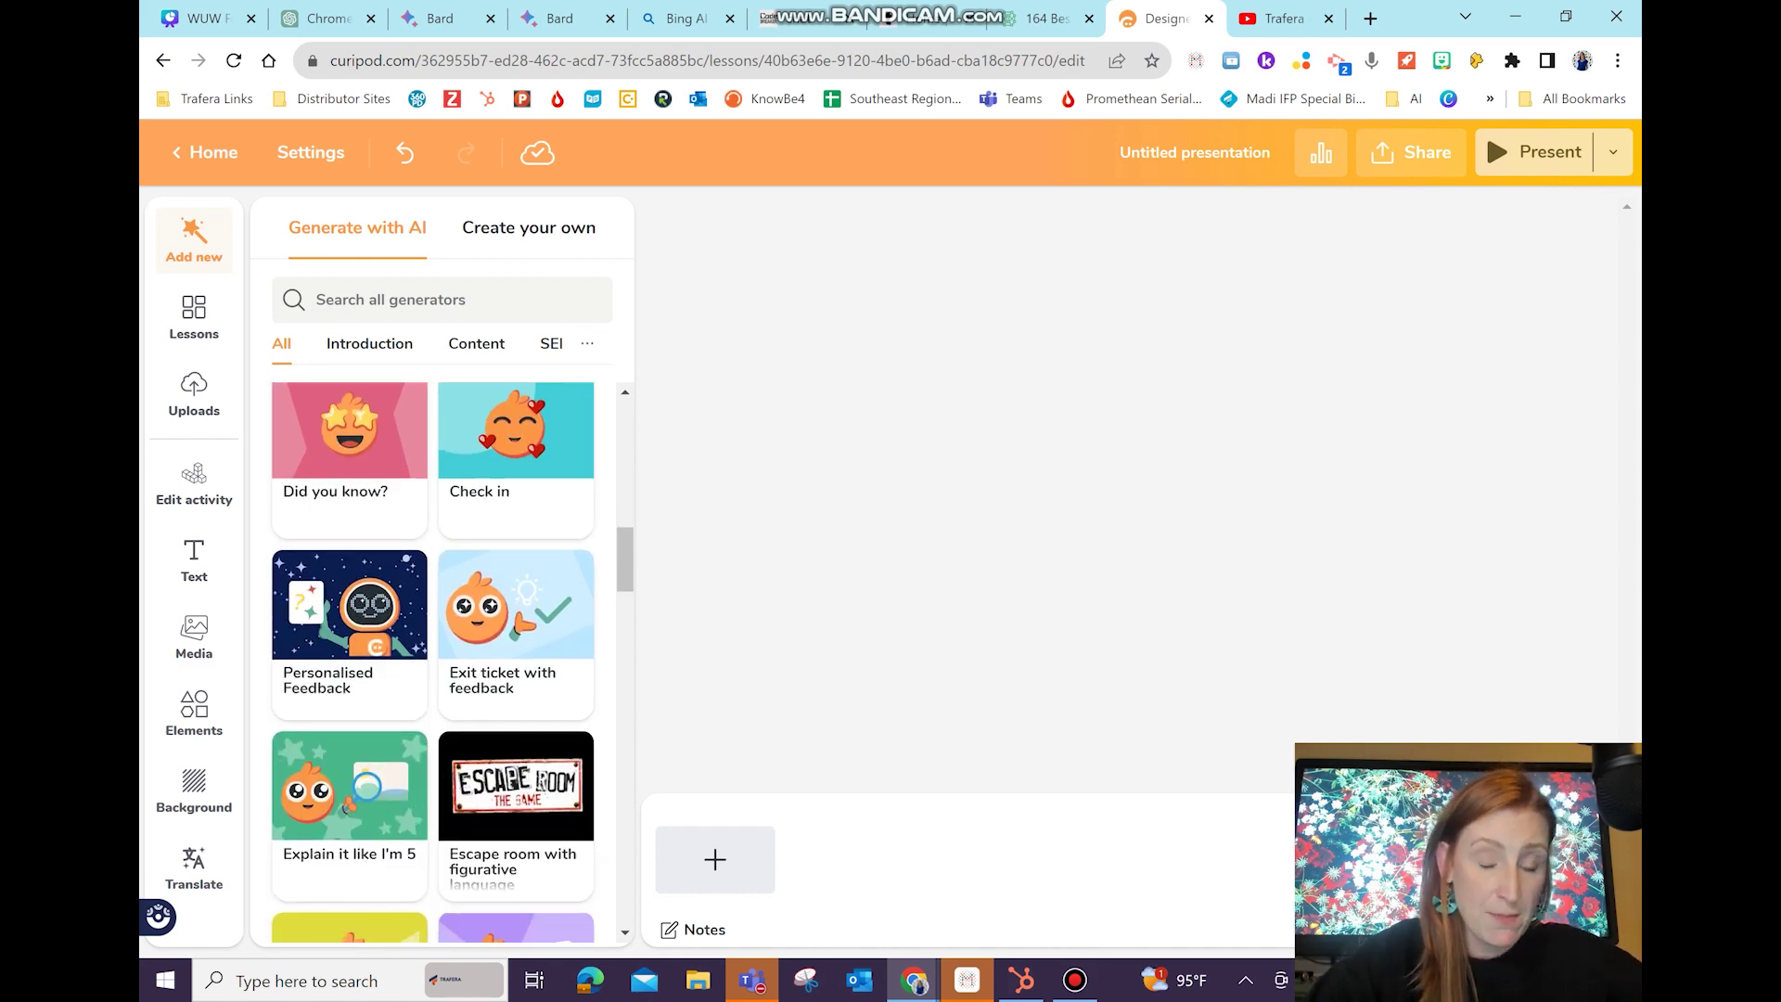
pyautogui.scroll(5, 433, 663)
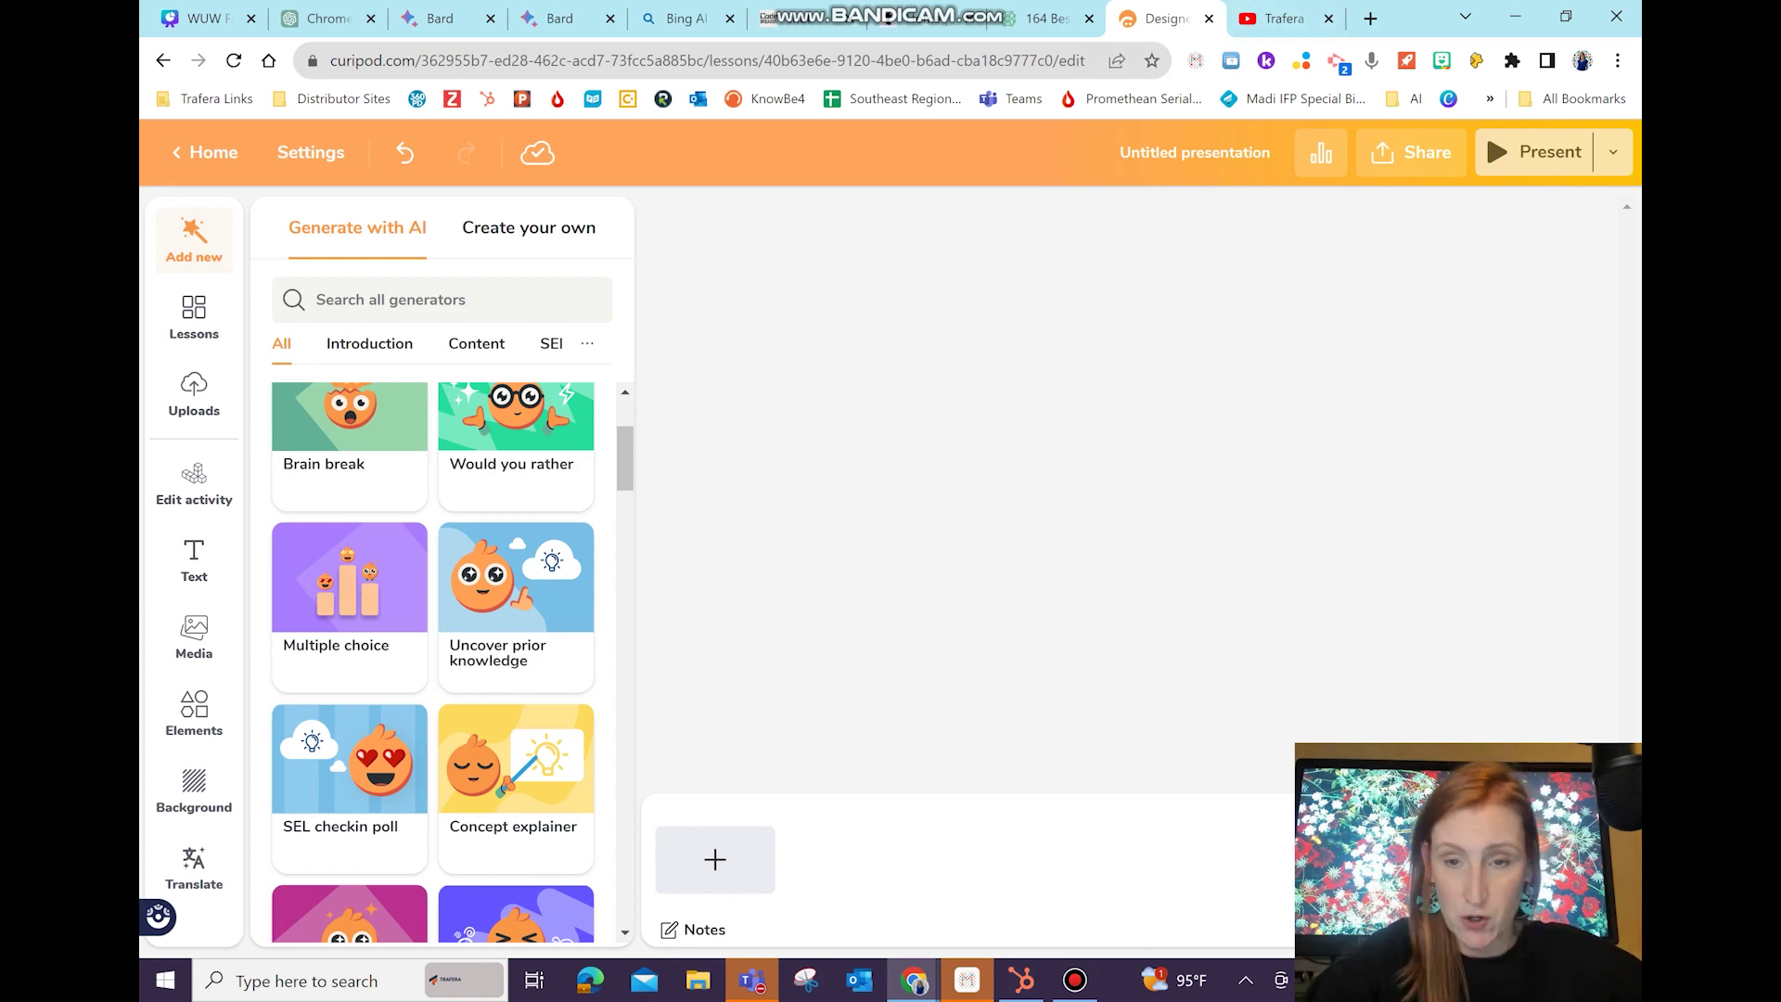
pyautogui.click(1048, 19)
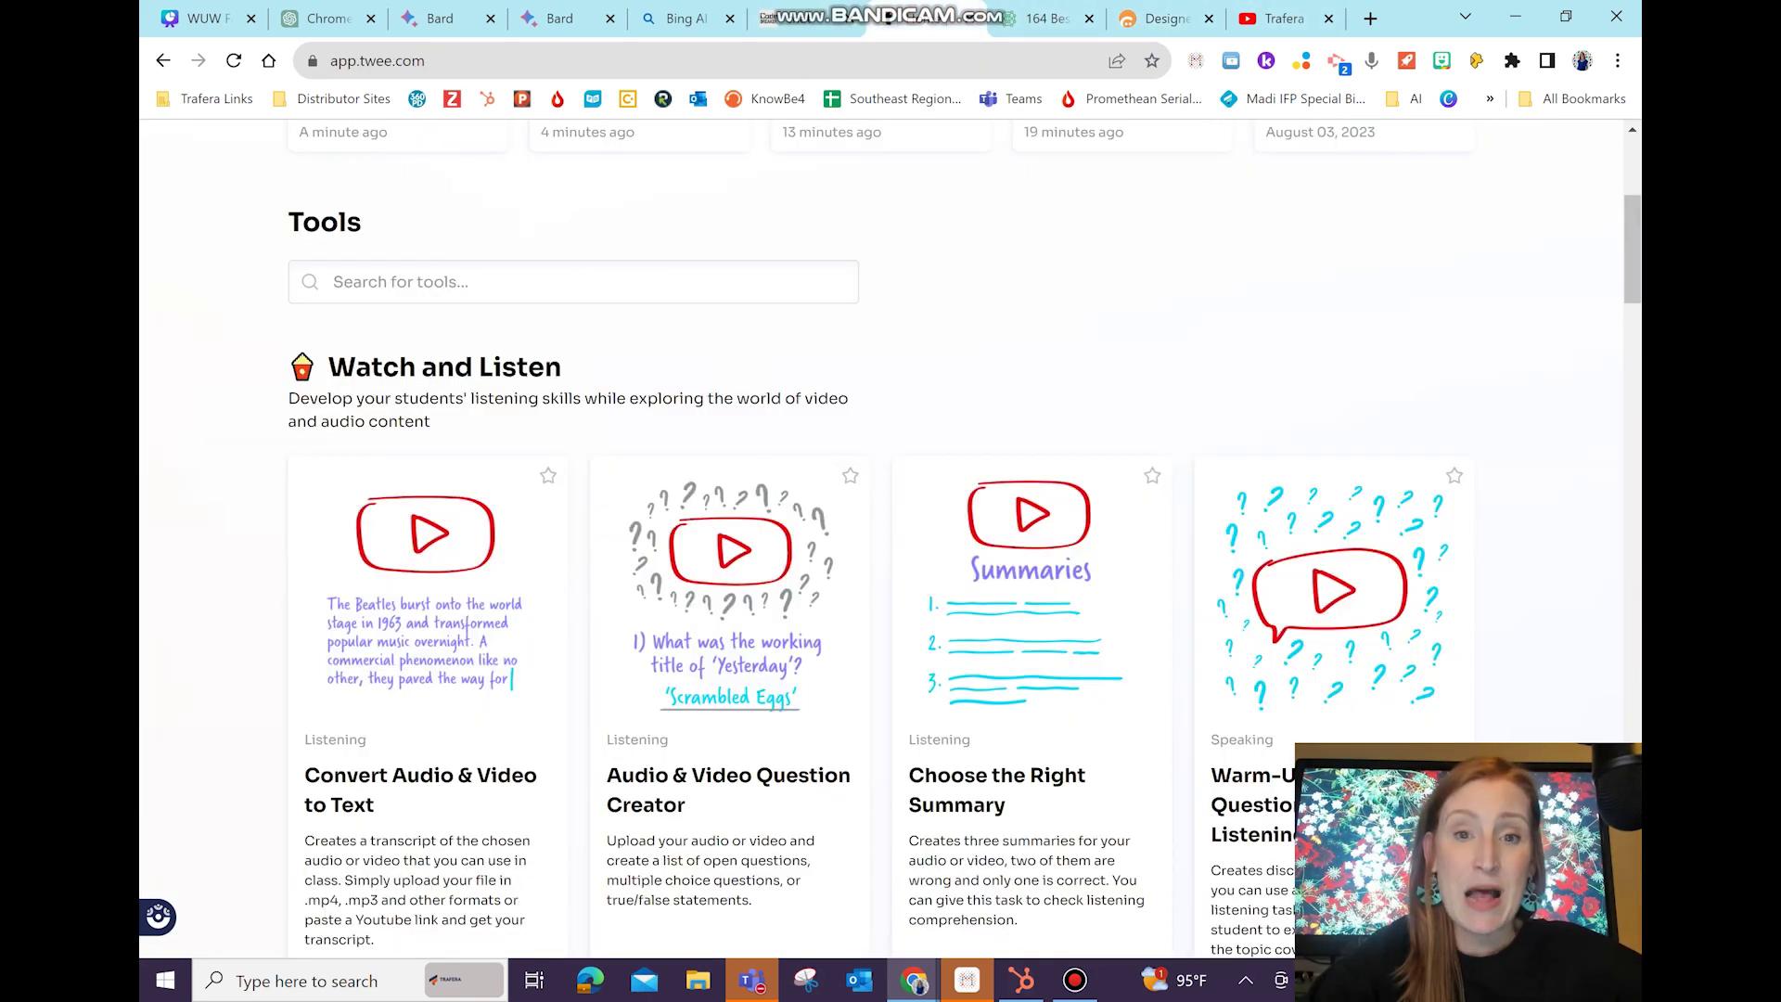
pyautogui.scroll(5, 835, 520)
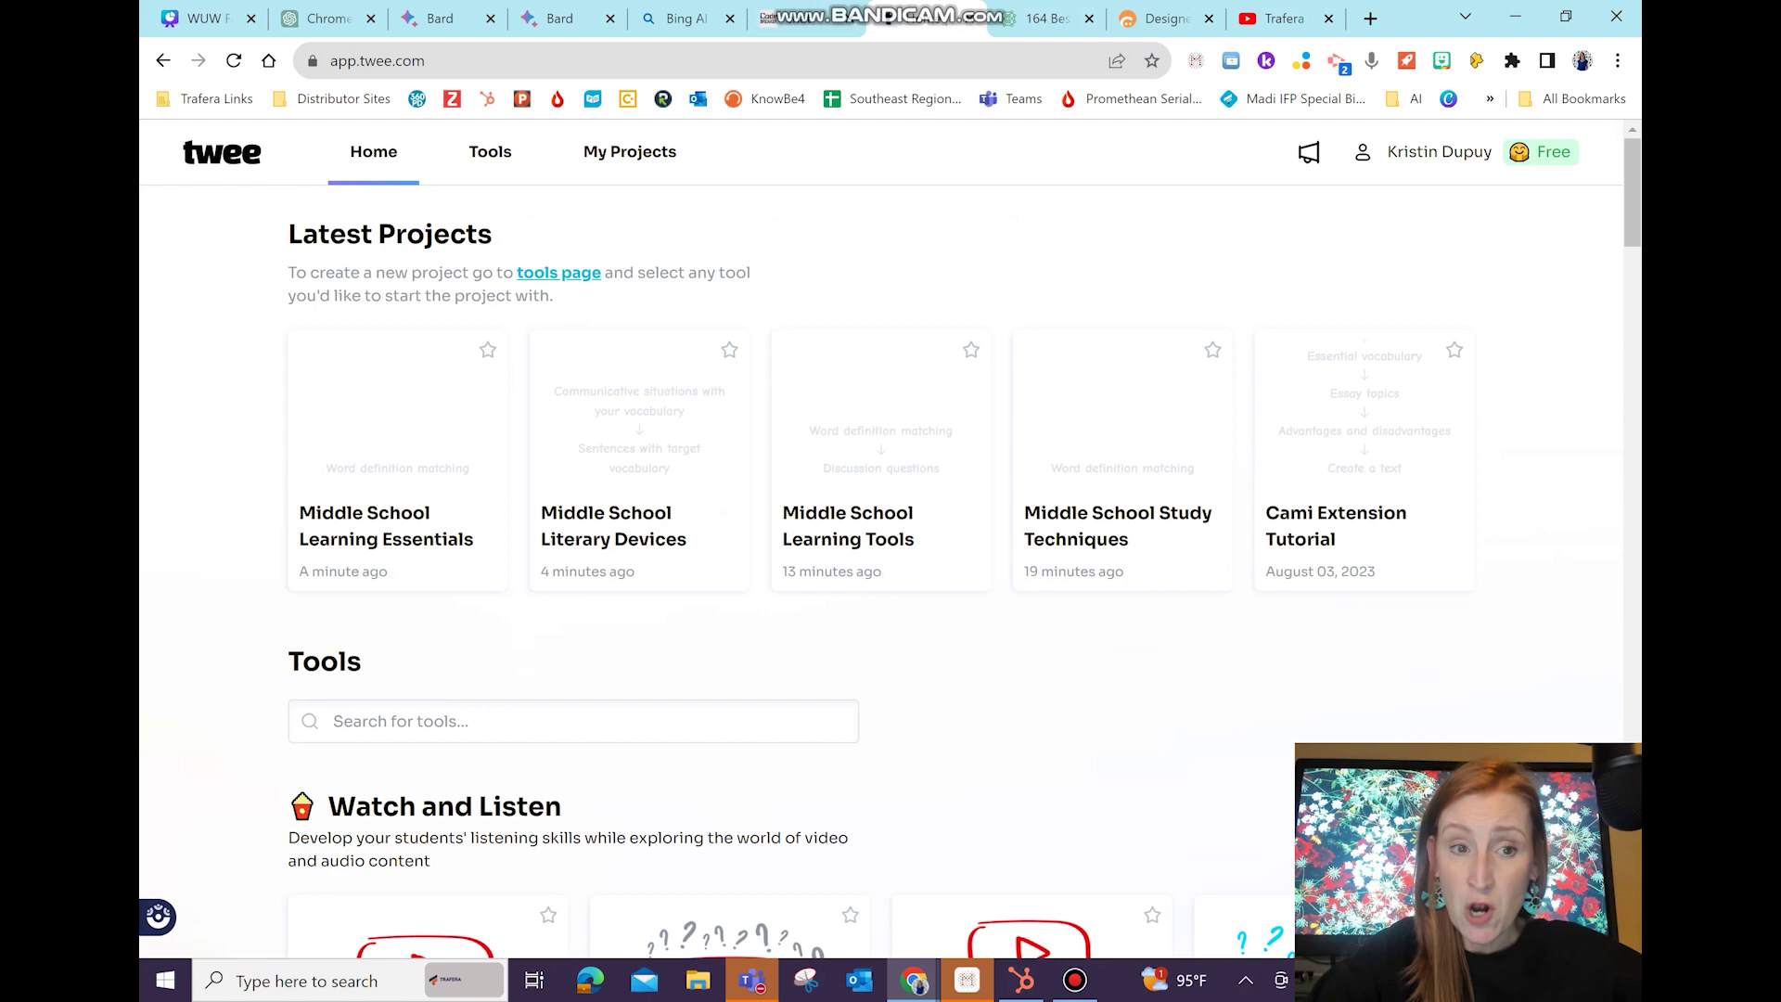
pyautogui.scroll(-3, 848, 527)
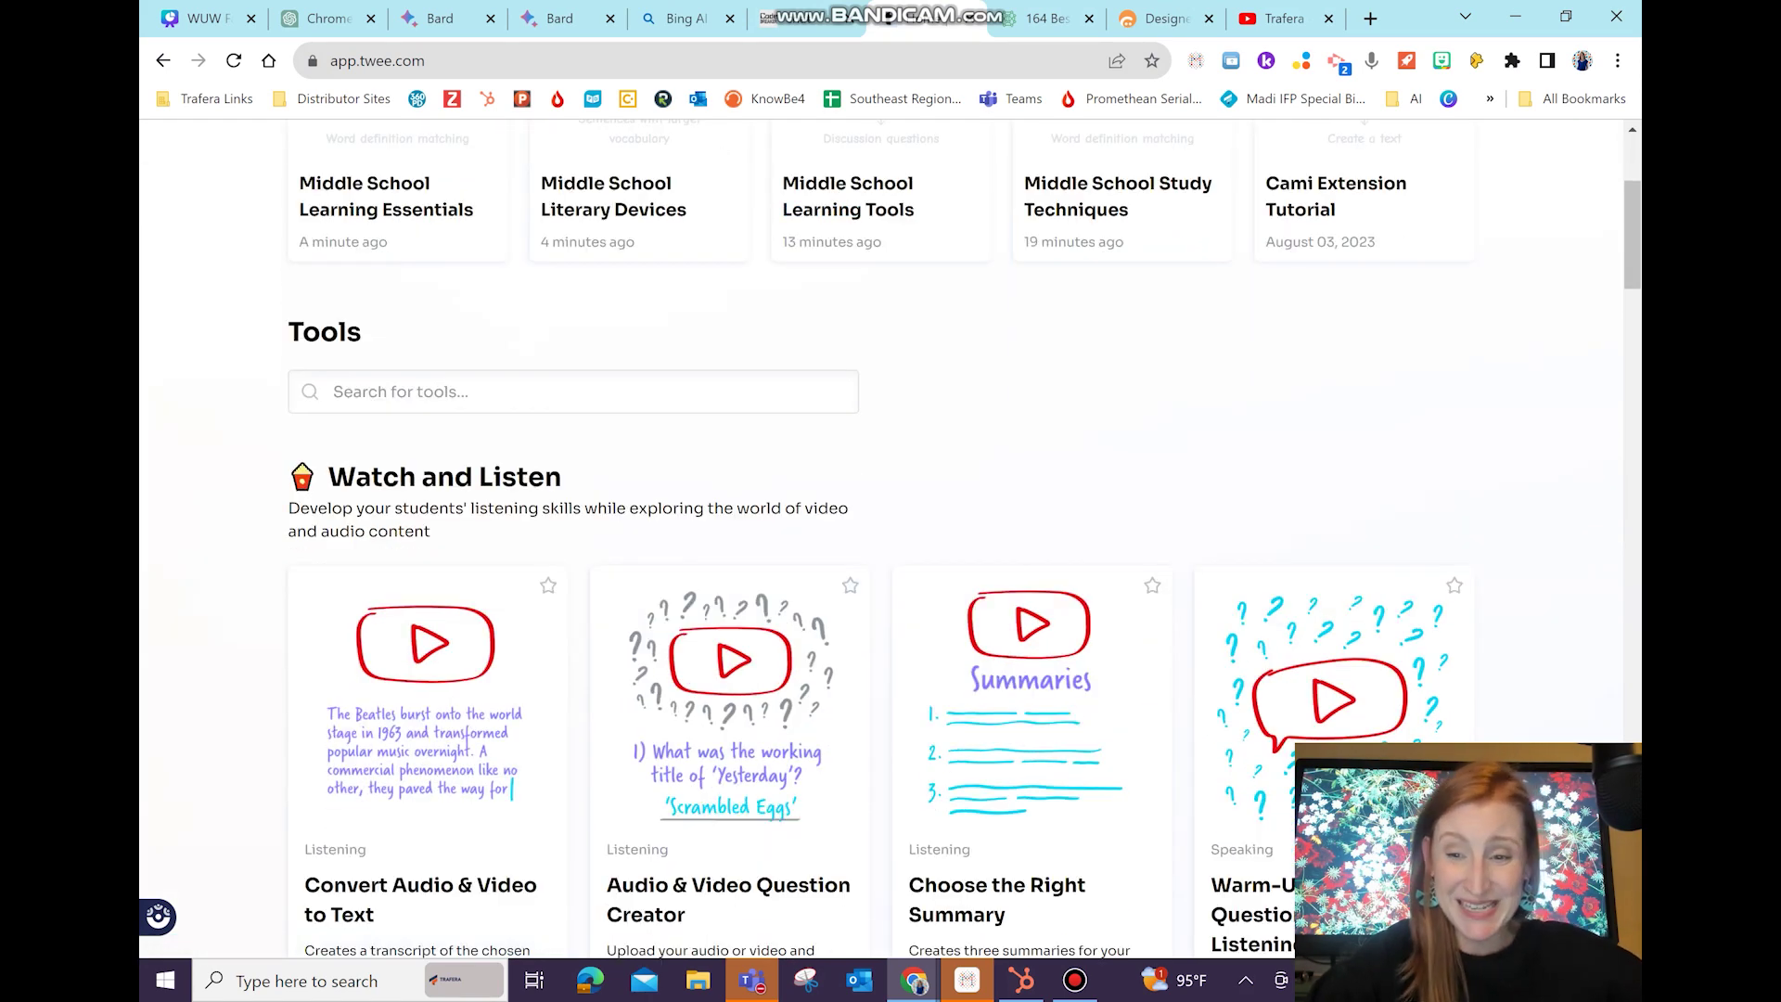
pyautogui.scroll(-2, 730, 668)
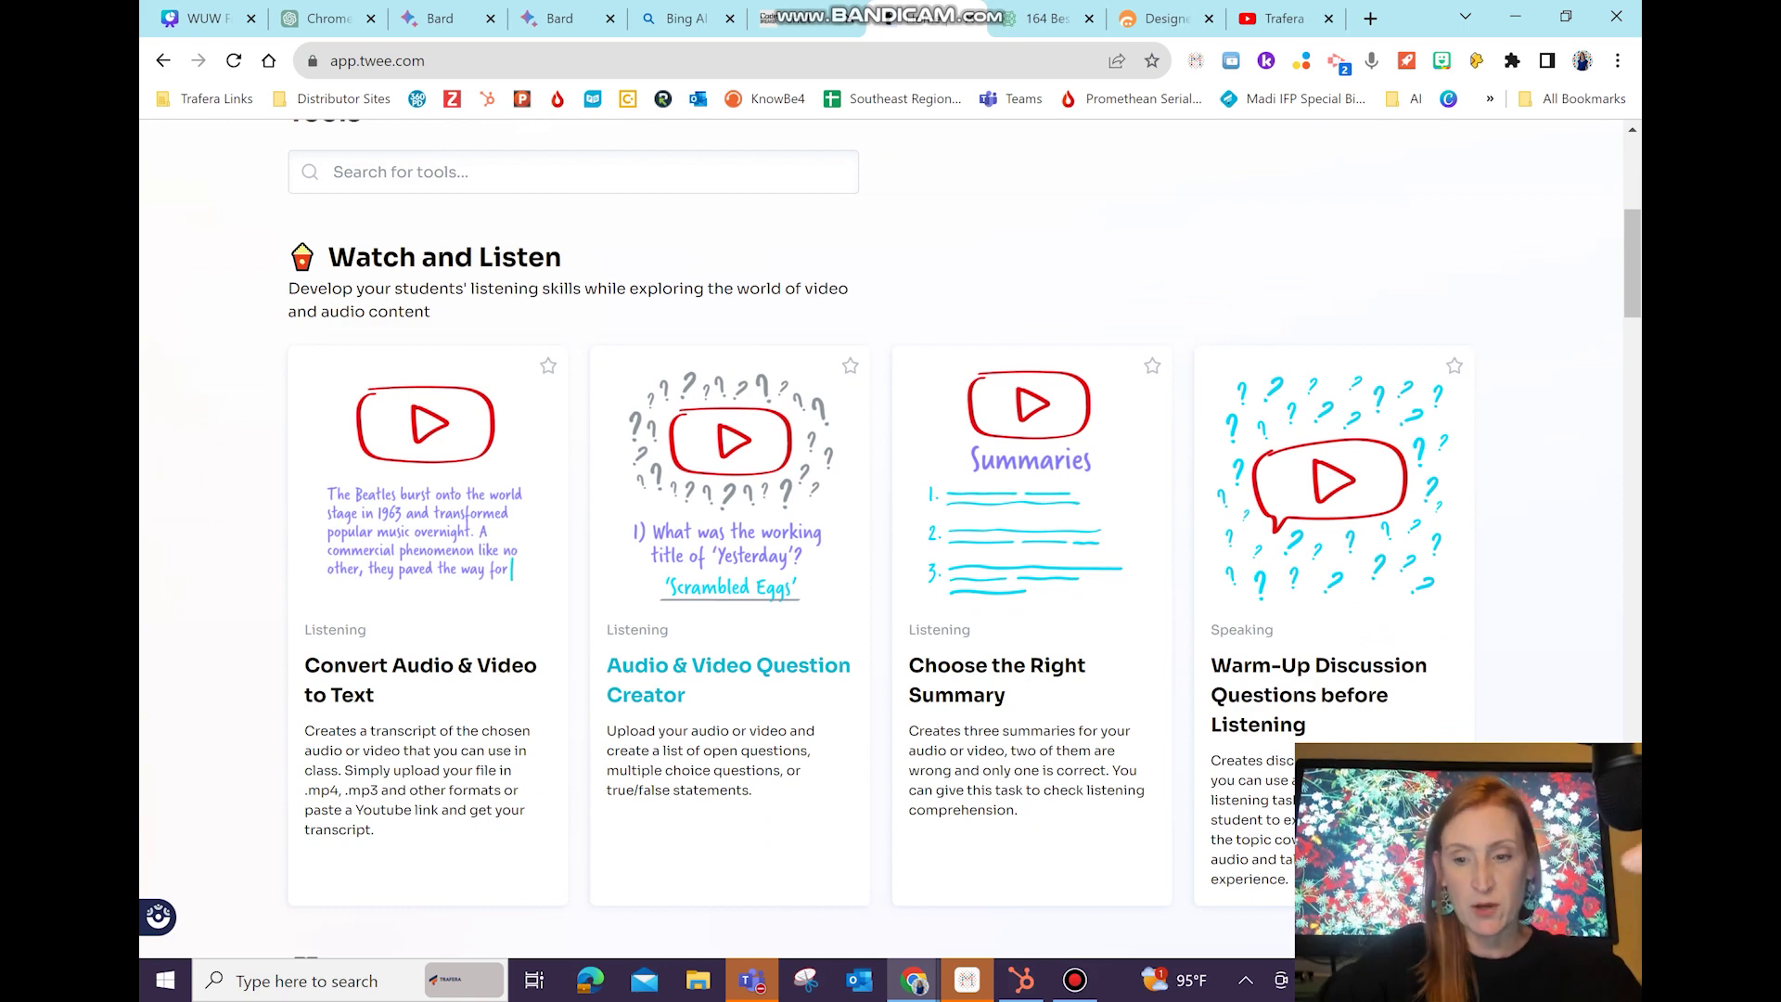
pyautogui.scroll(-4, 730, 668)
pyautogui.scroll(-2, 729, 372)
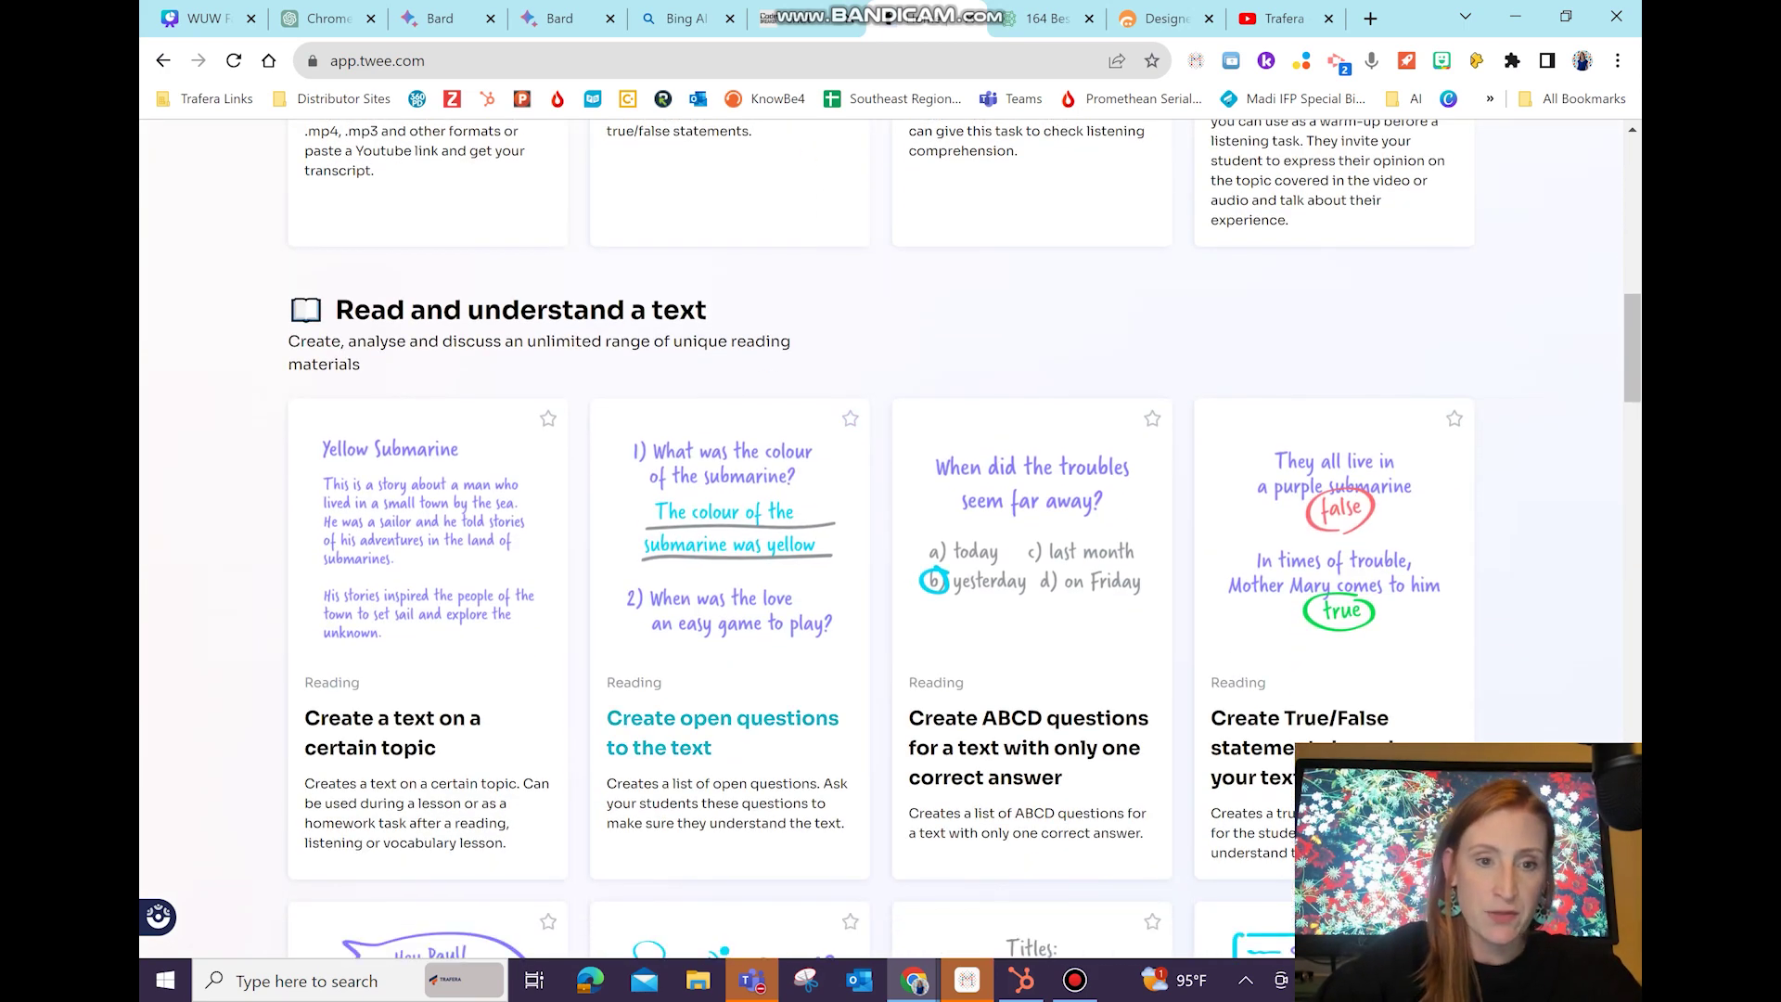
pyautogui.scroll(-2, 729, 372)
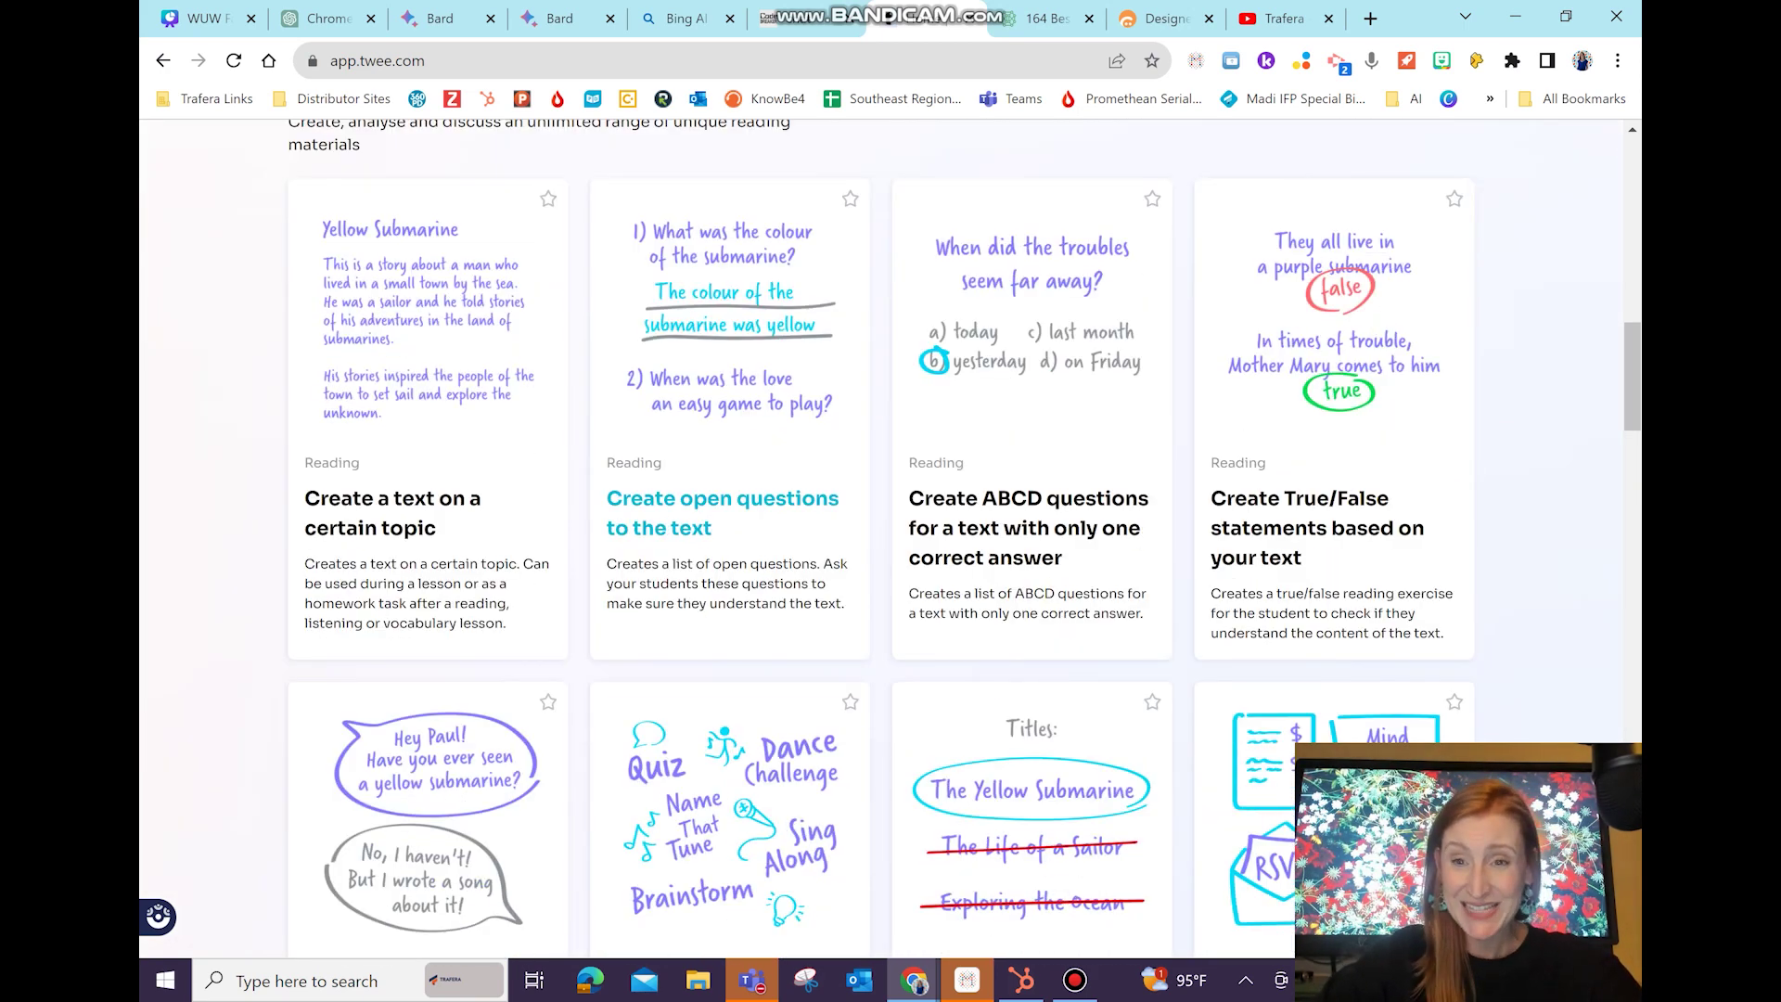
pyautogui.scroll(-3, 730, 511)
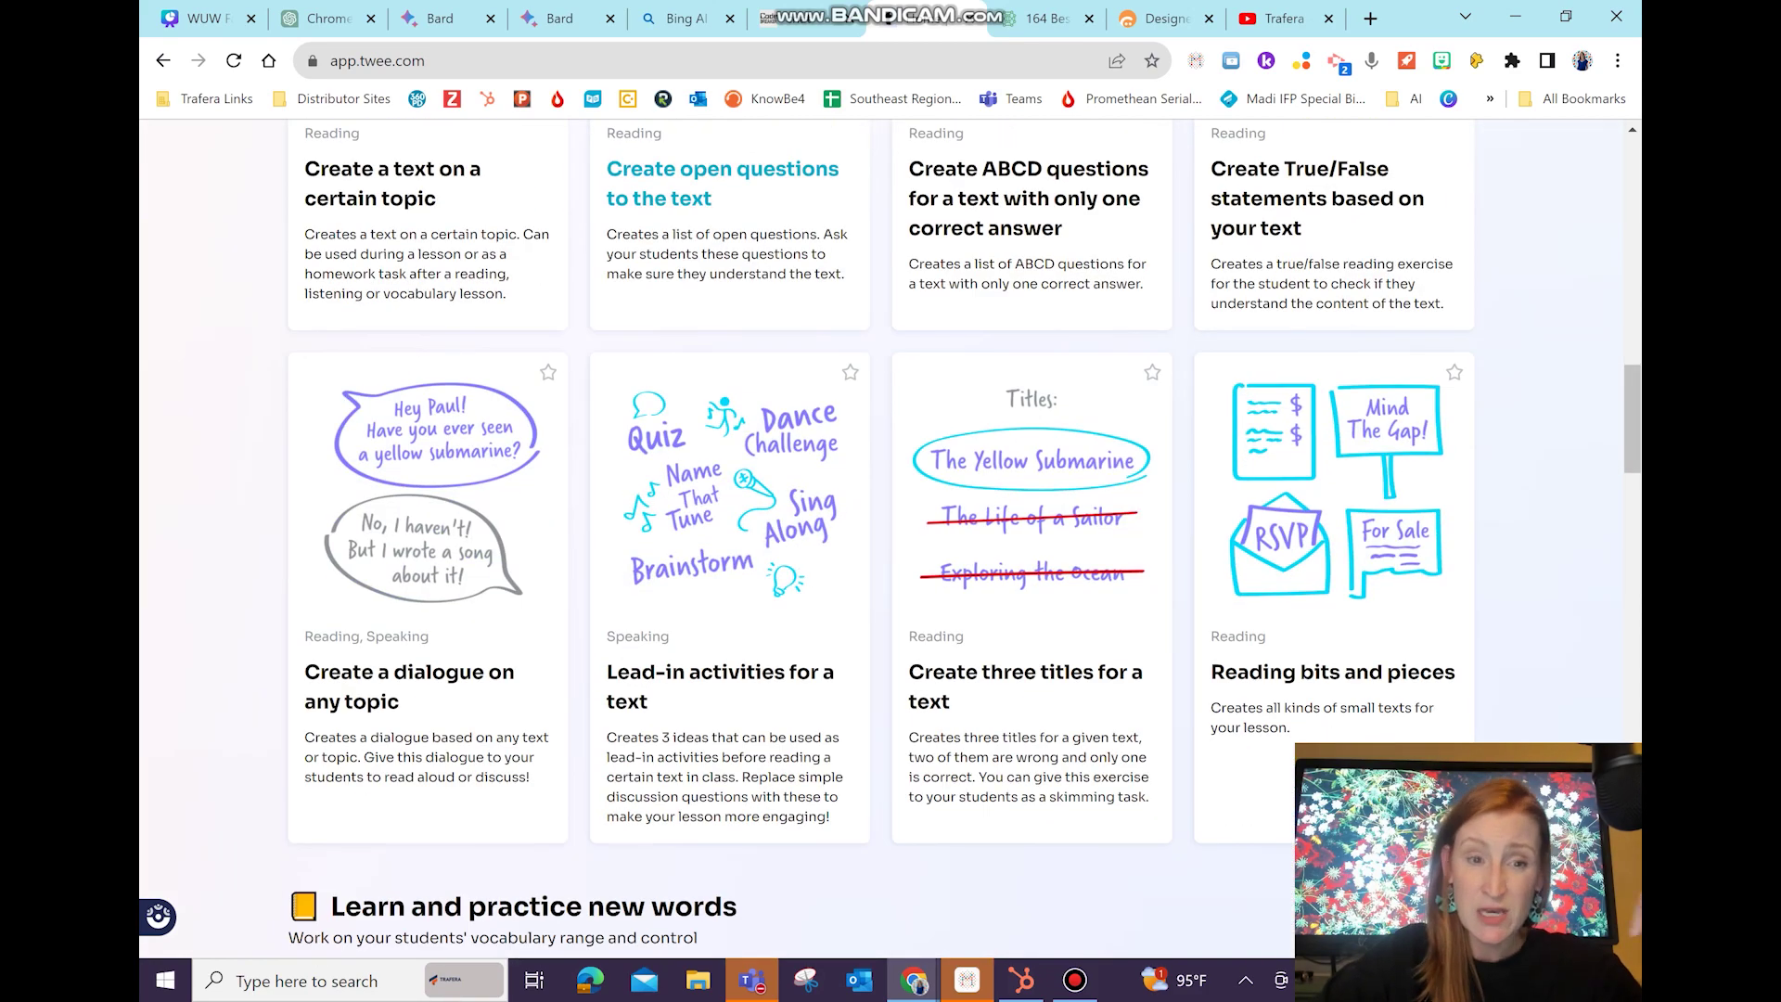
pyautogui.scroll(-1, 724, 567)
pyautogui.scroll(-2, 725, 567)
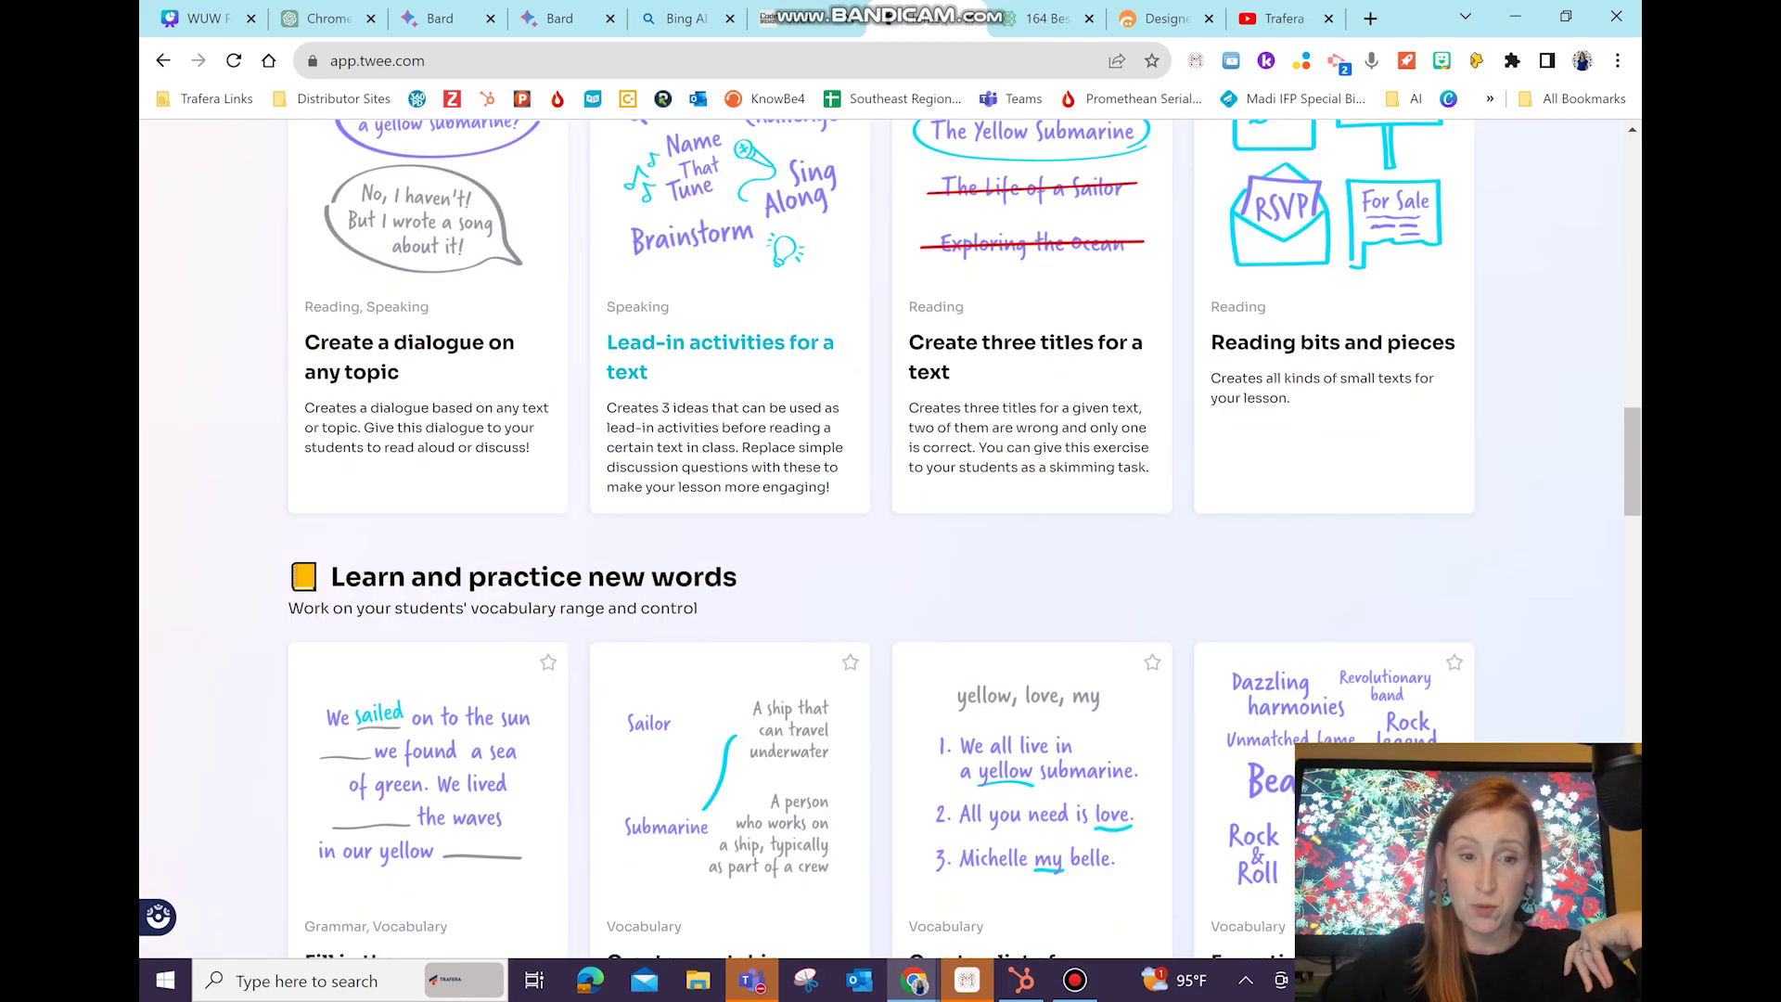
pyautogui.scroll(-1, 724, 372)
pyautogui.scroll(-5, 723, 372)
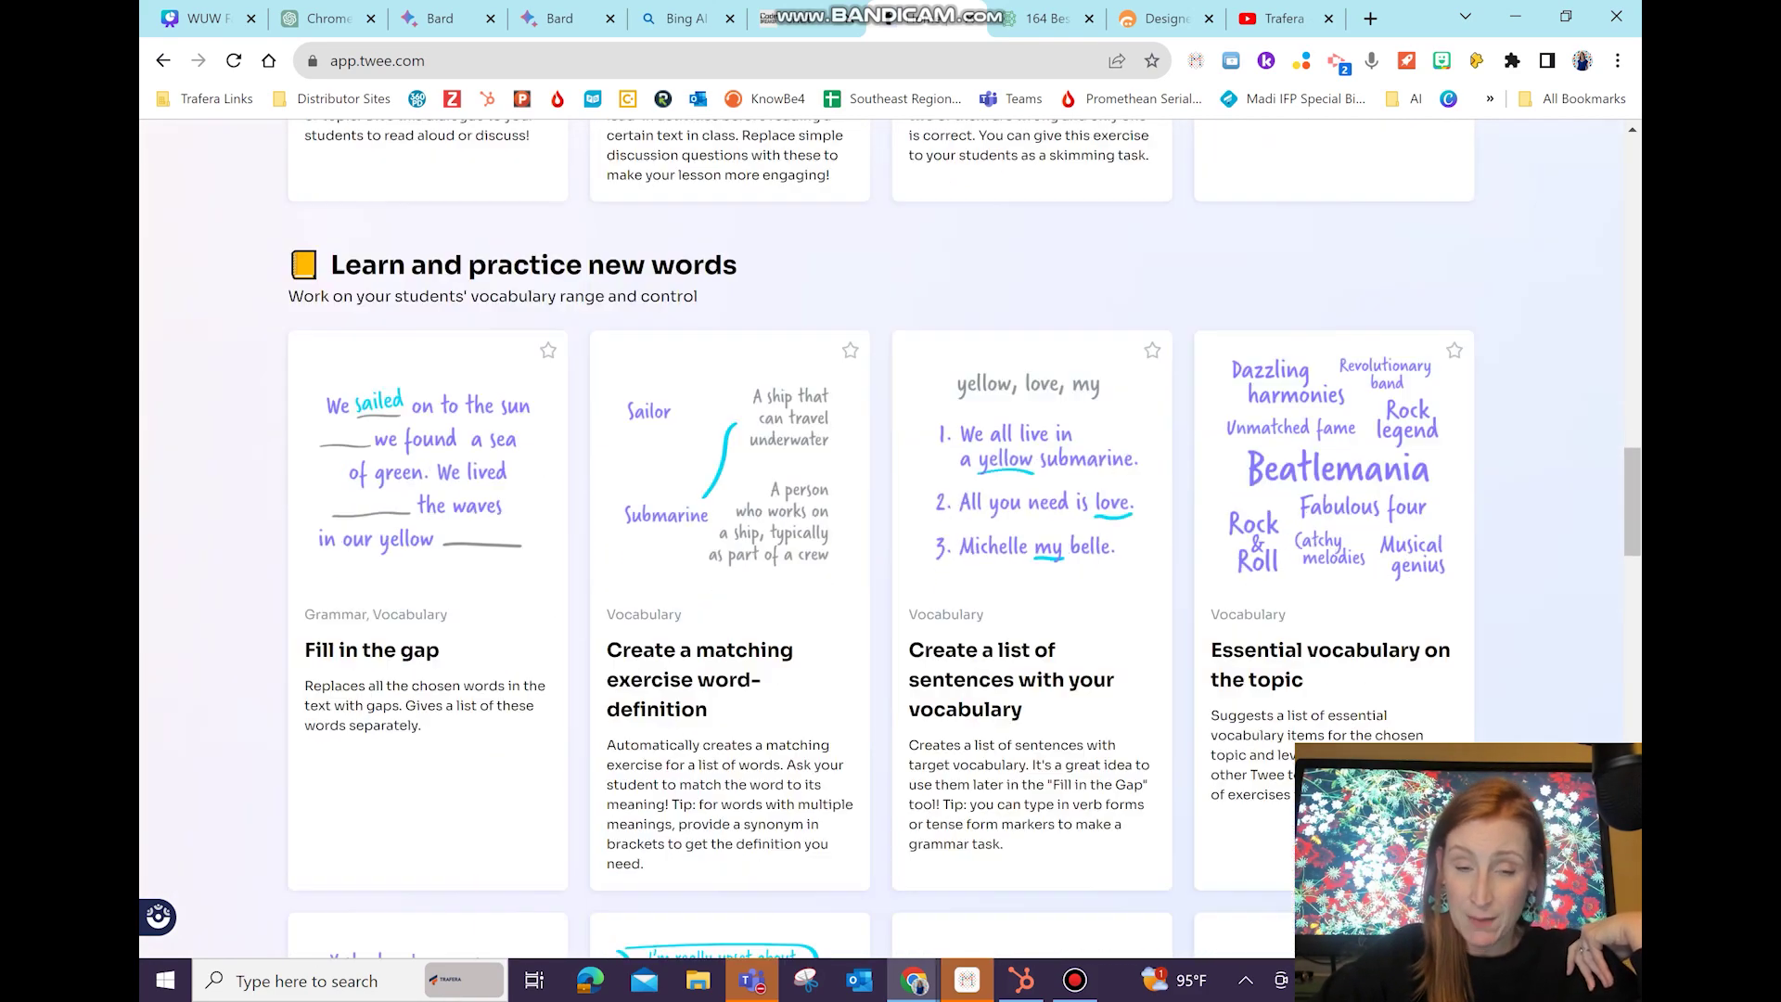
pyautogui.scroll(-1, 724, 742)
pyautogui.scroll(10, 725, 743)
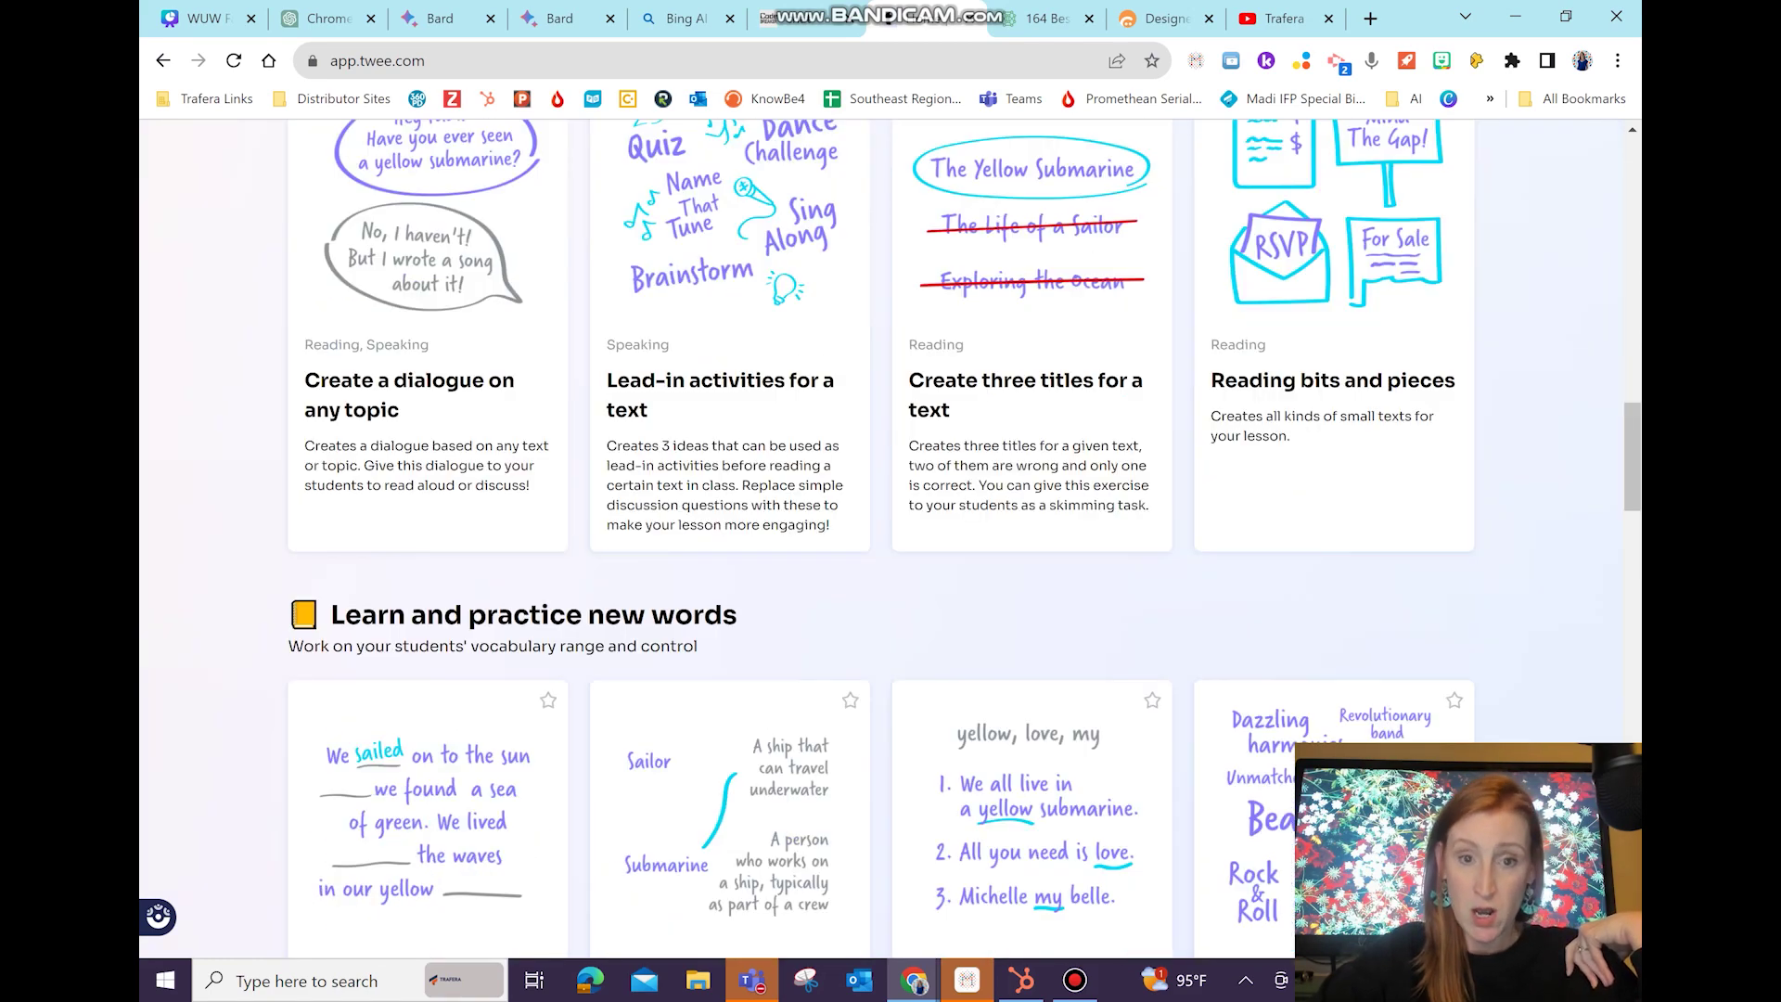
pyautogui.scroll(5, 724, 557)
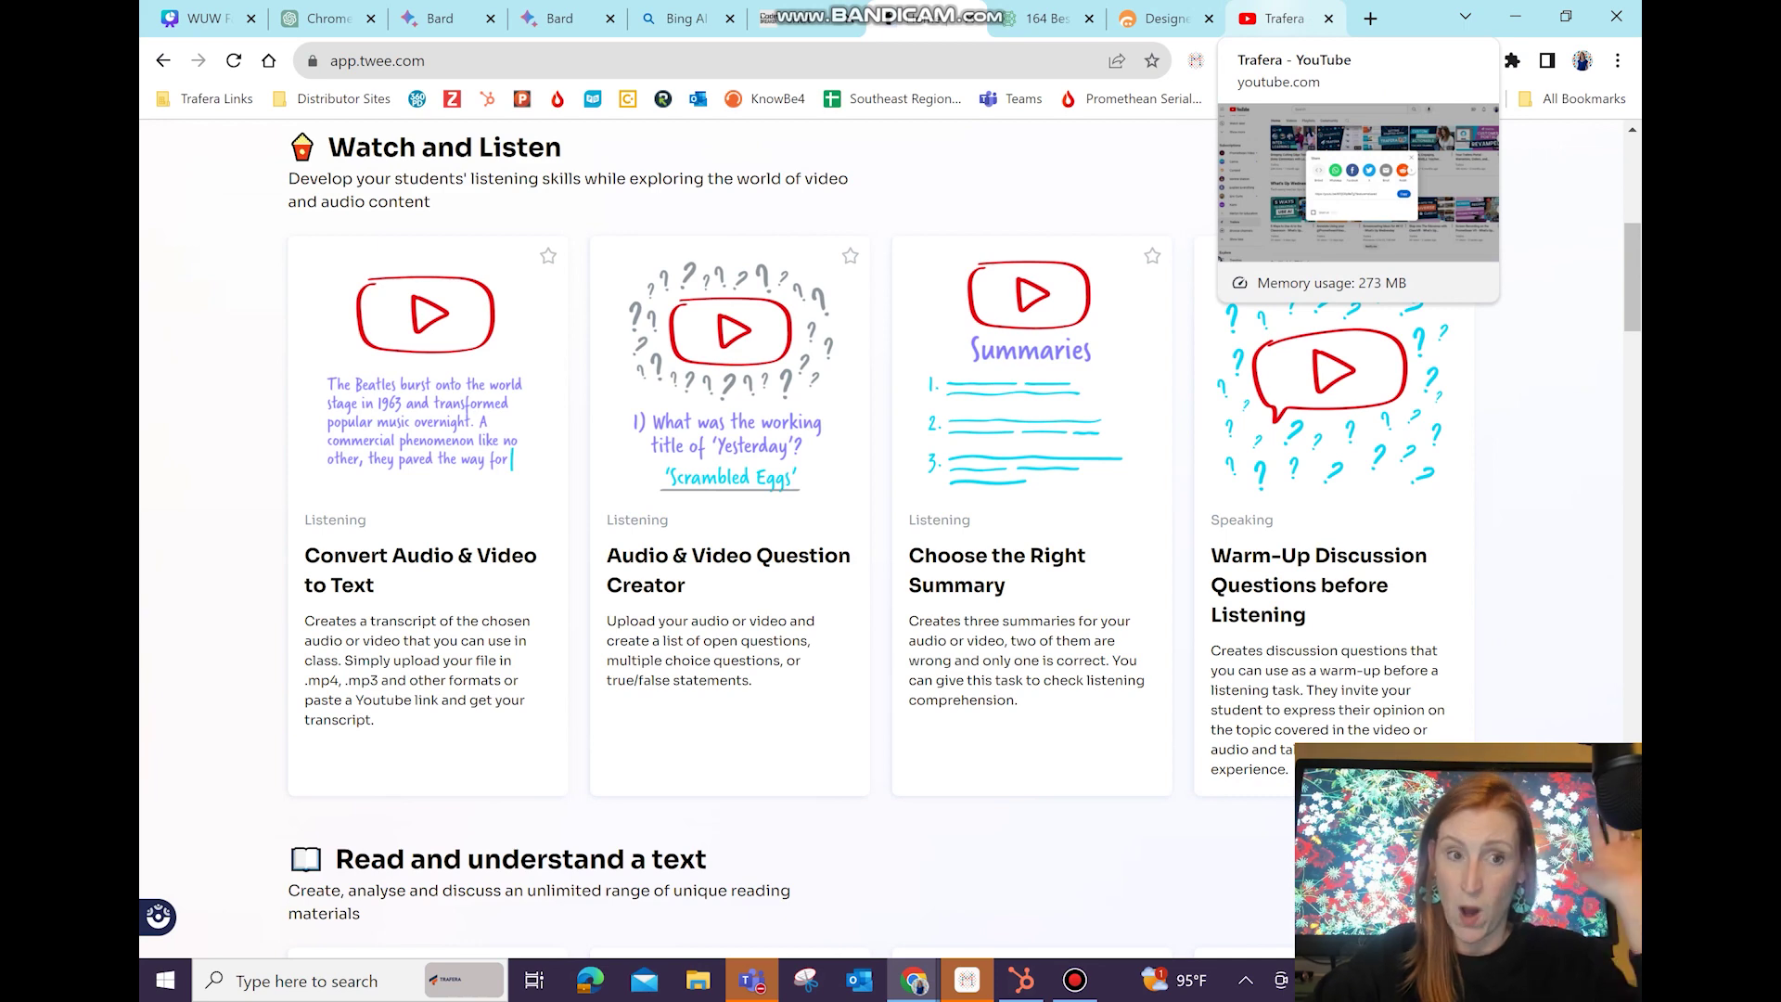
# Copy the YouTube video's share link and open Twee's Choose the Right Summary tool
pyautogui.click(1285, 19)
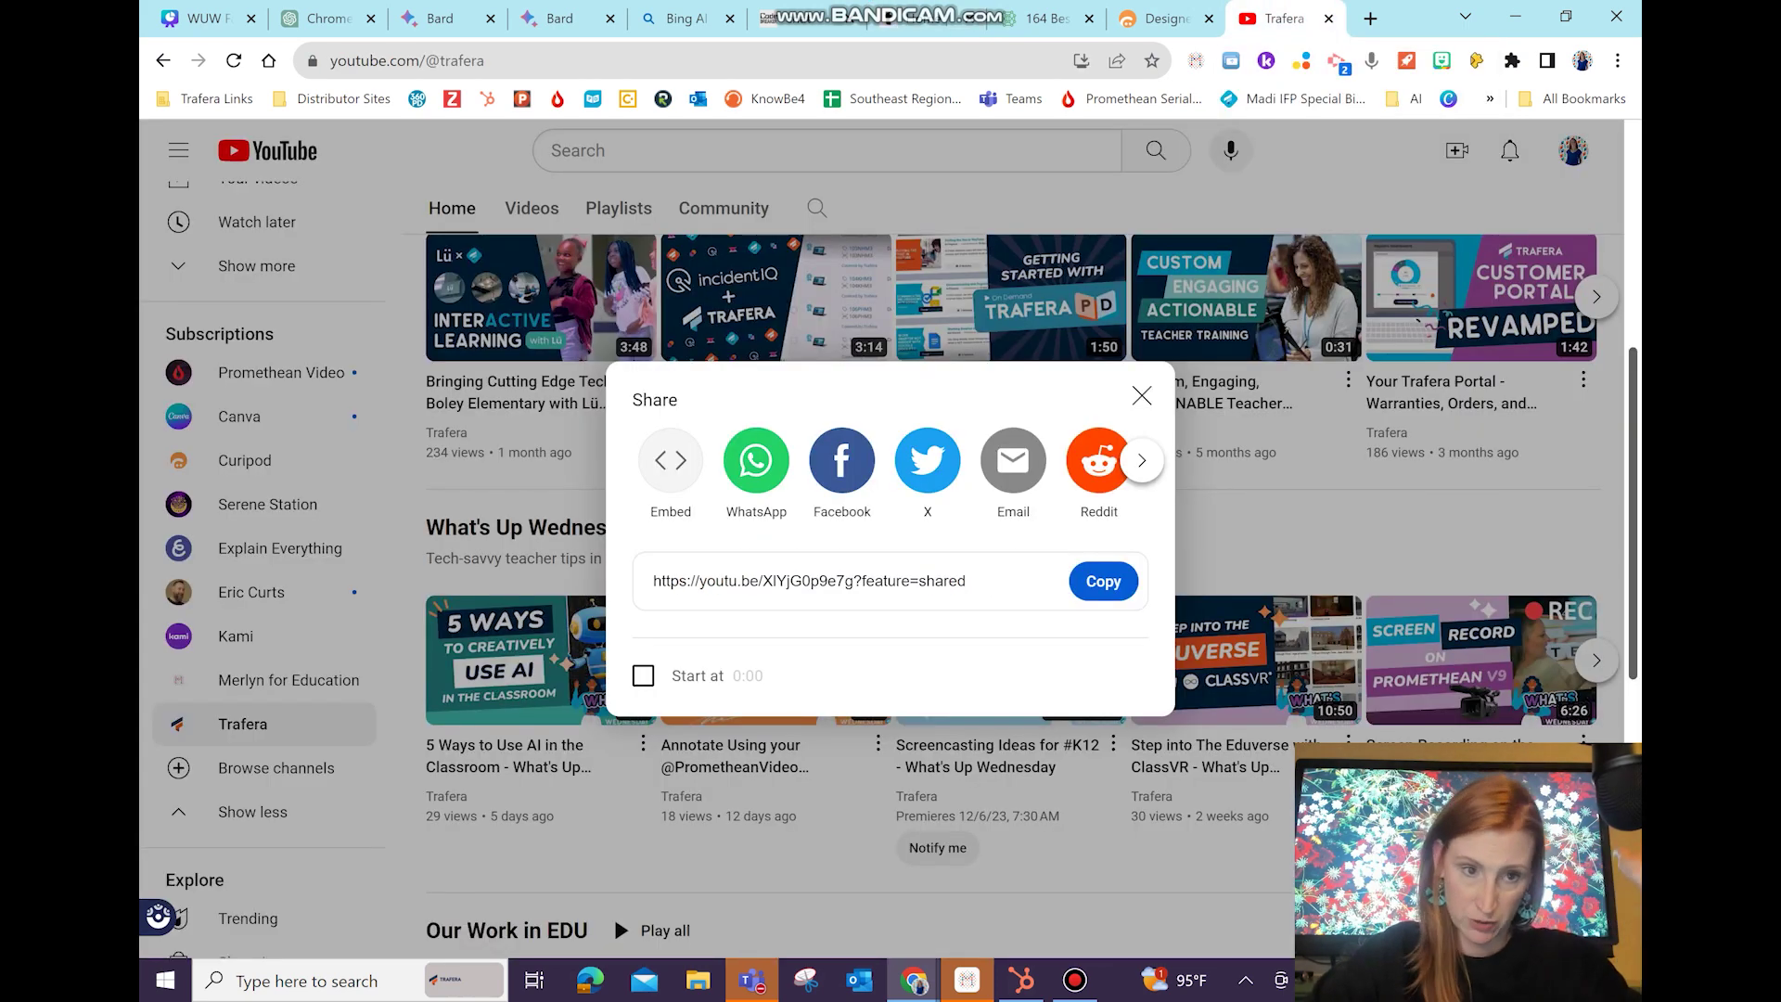
pyautogui.click(1103, 581)
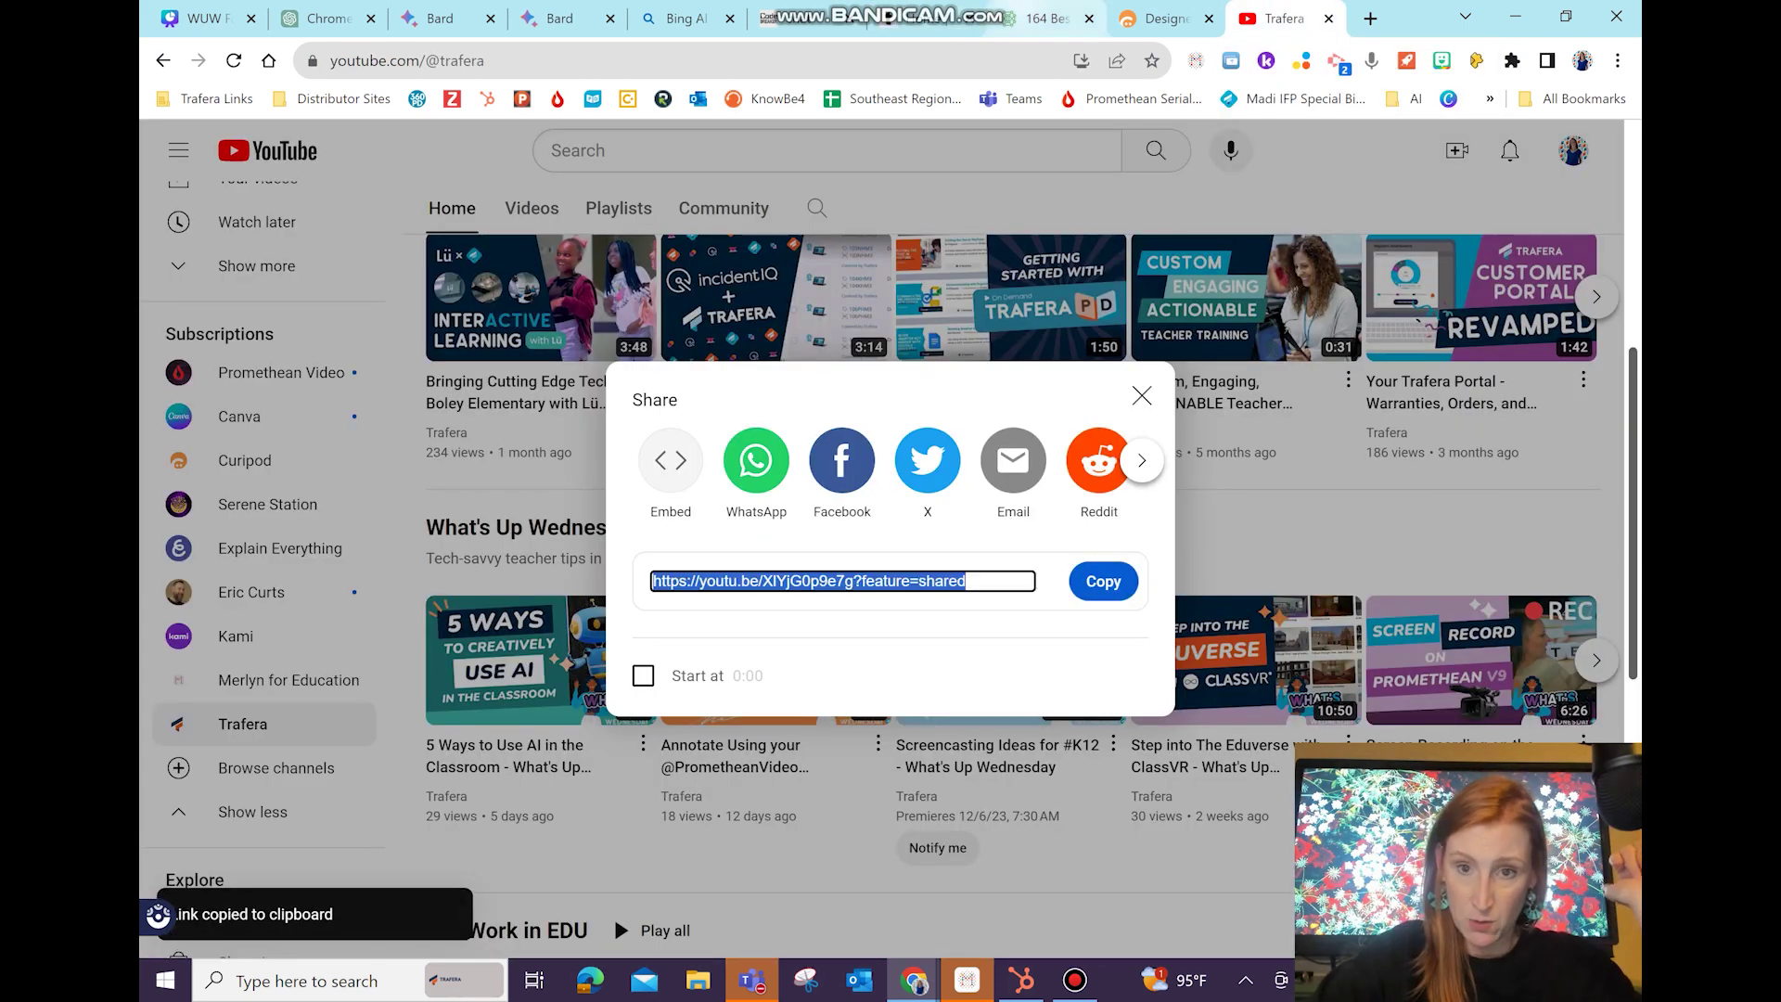
pyautogui.click(929, 18)
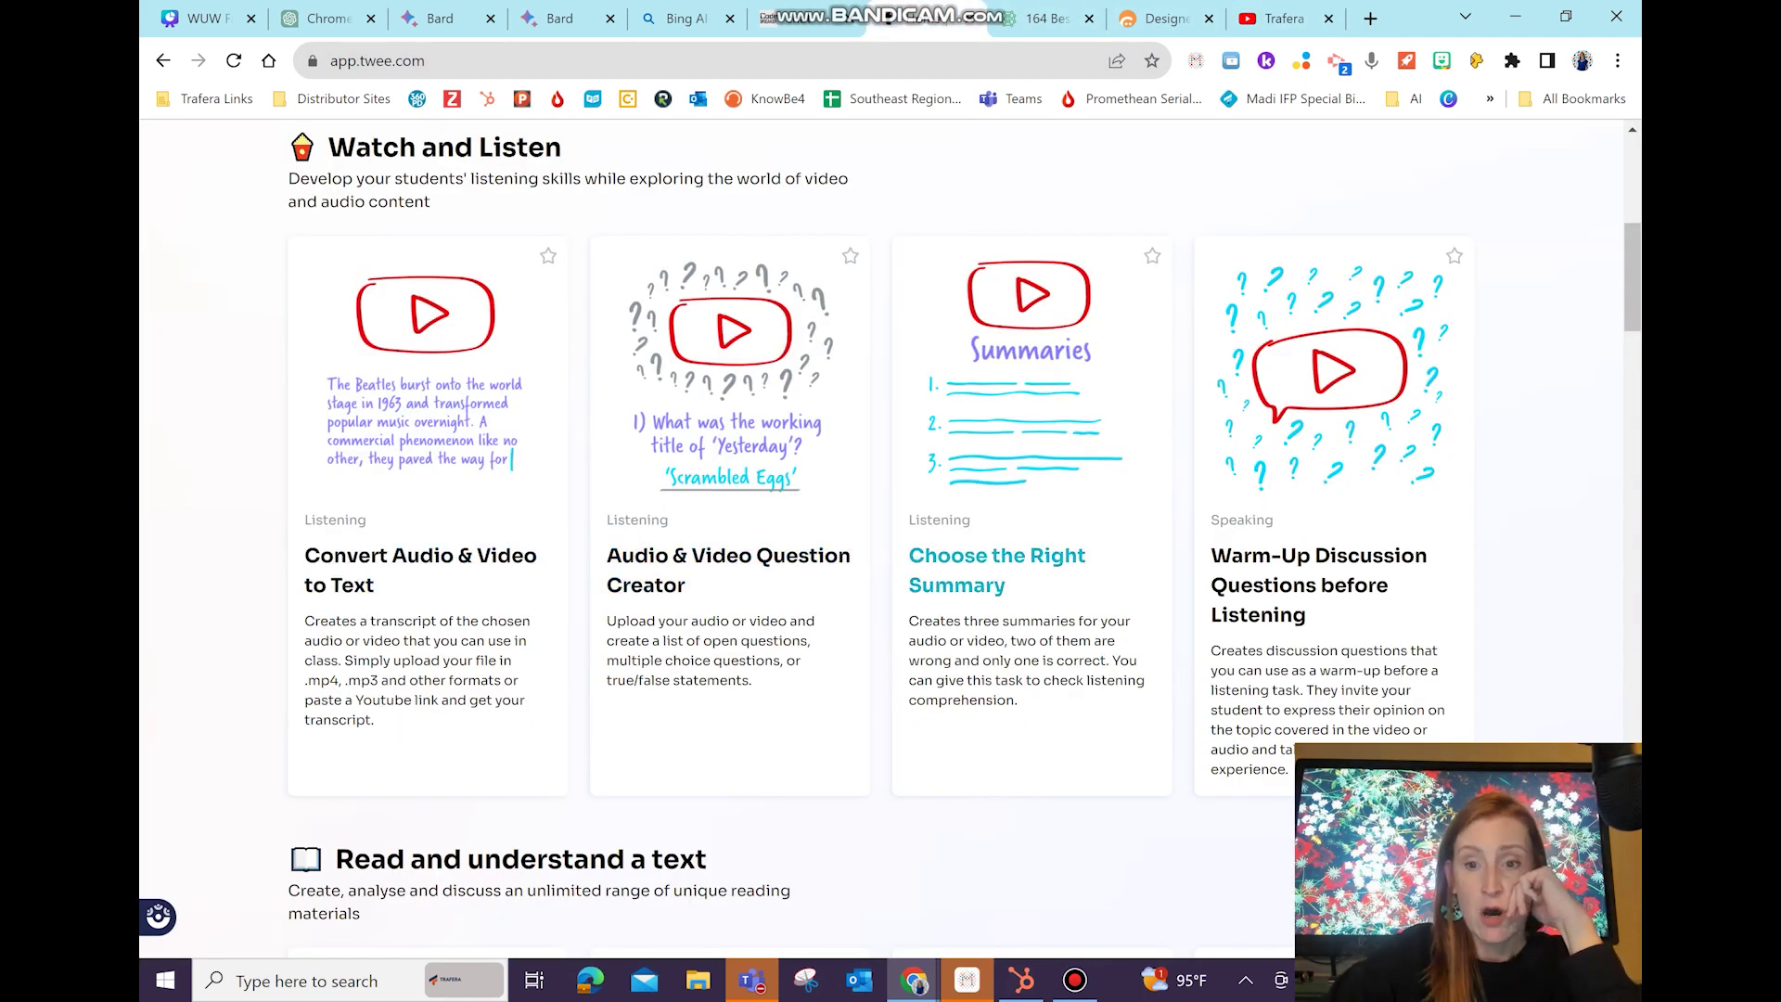
pyautogui.click(1021, 555)
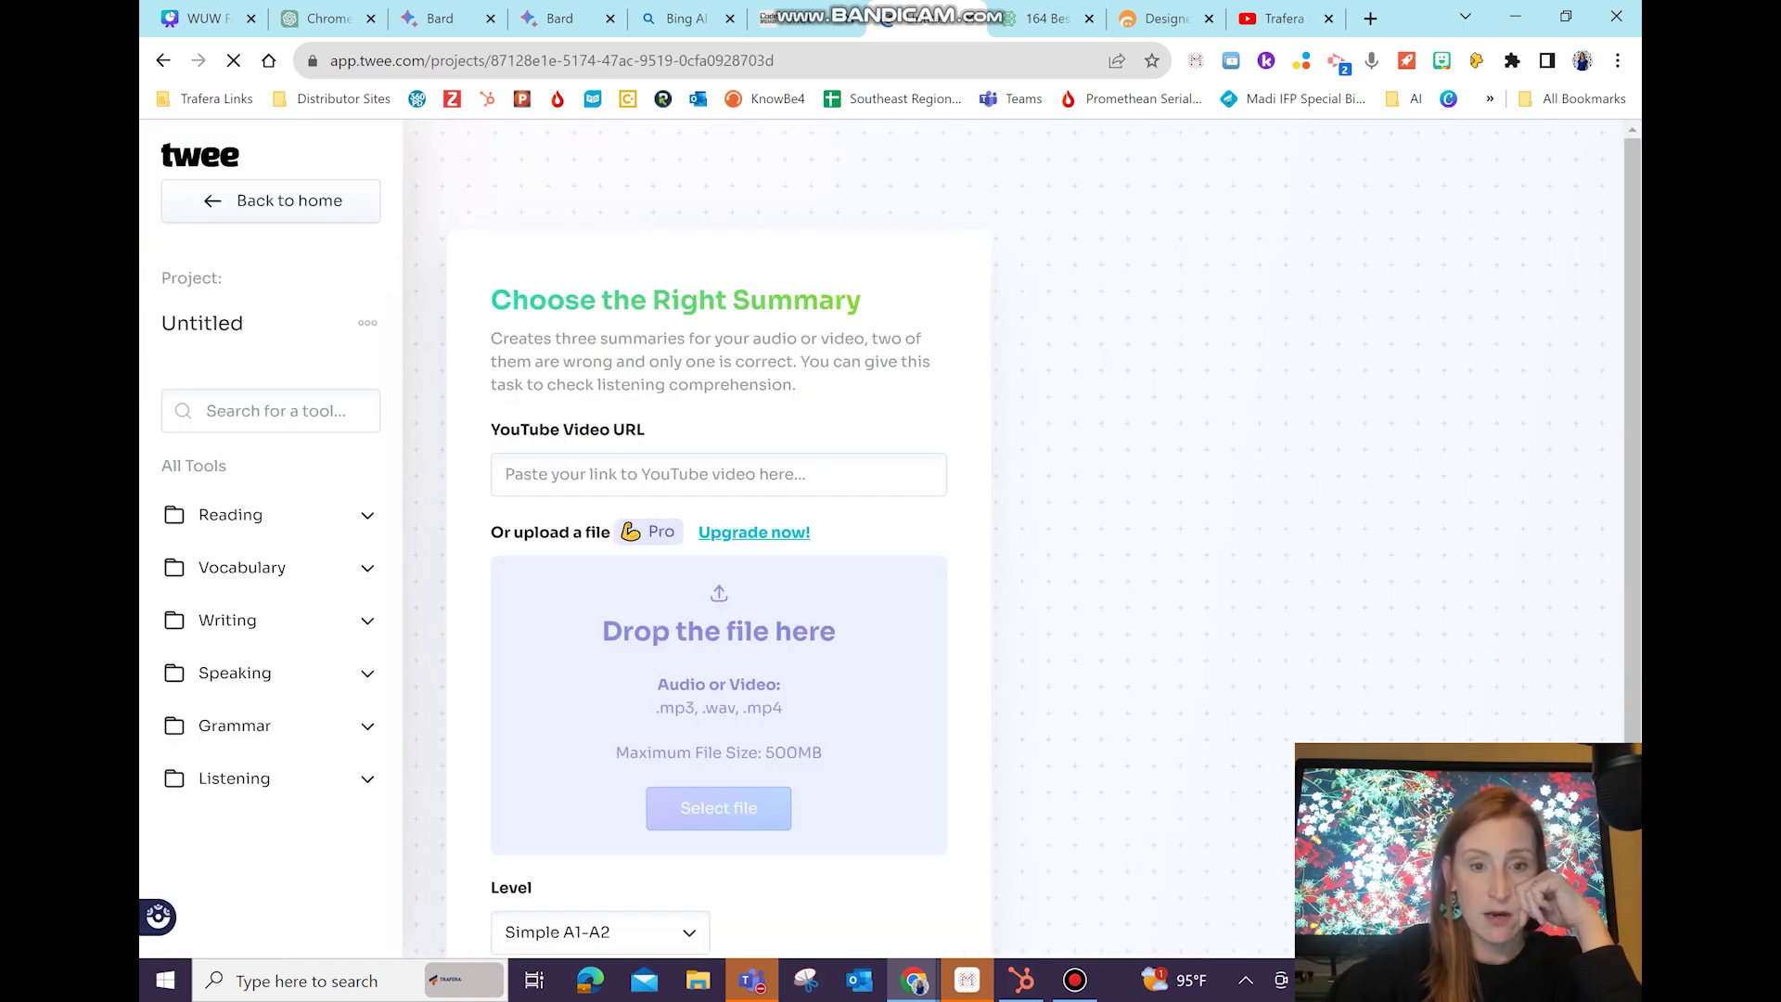
# Paste the YouTube link, keep Simple A1-A2 level, and generate three summaries
pyautogui.click(720, 474)
pyautogui.hotkey('ctrl', 'v')
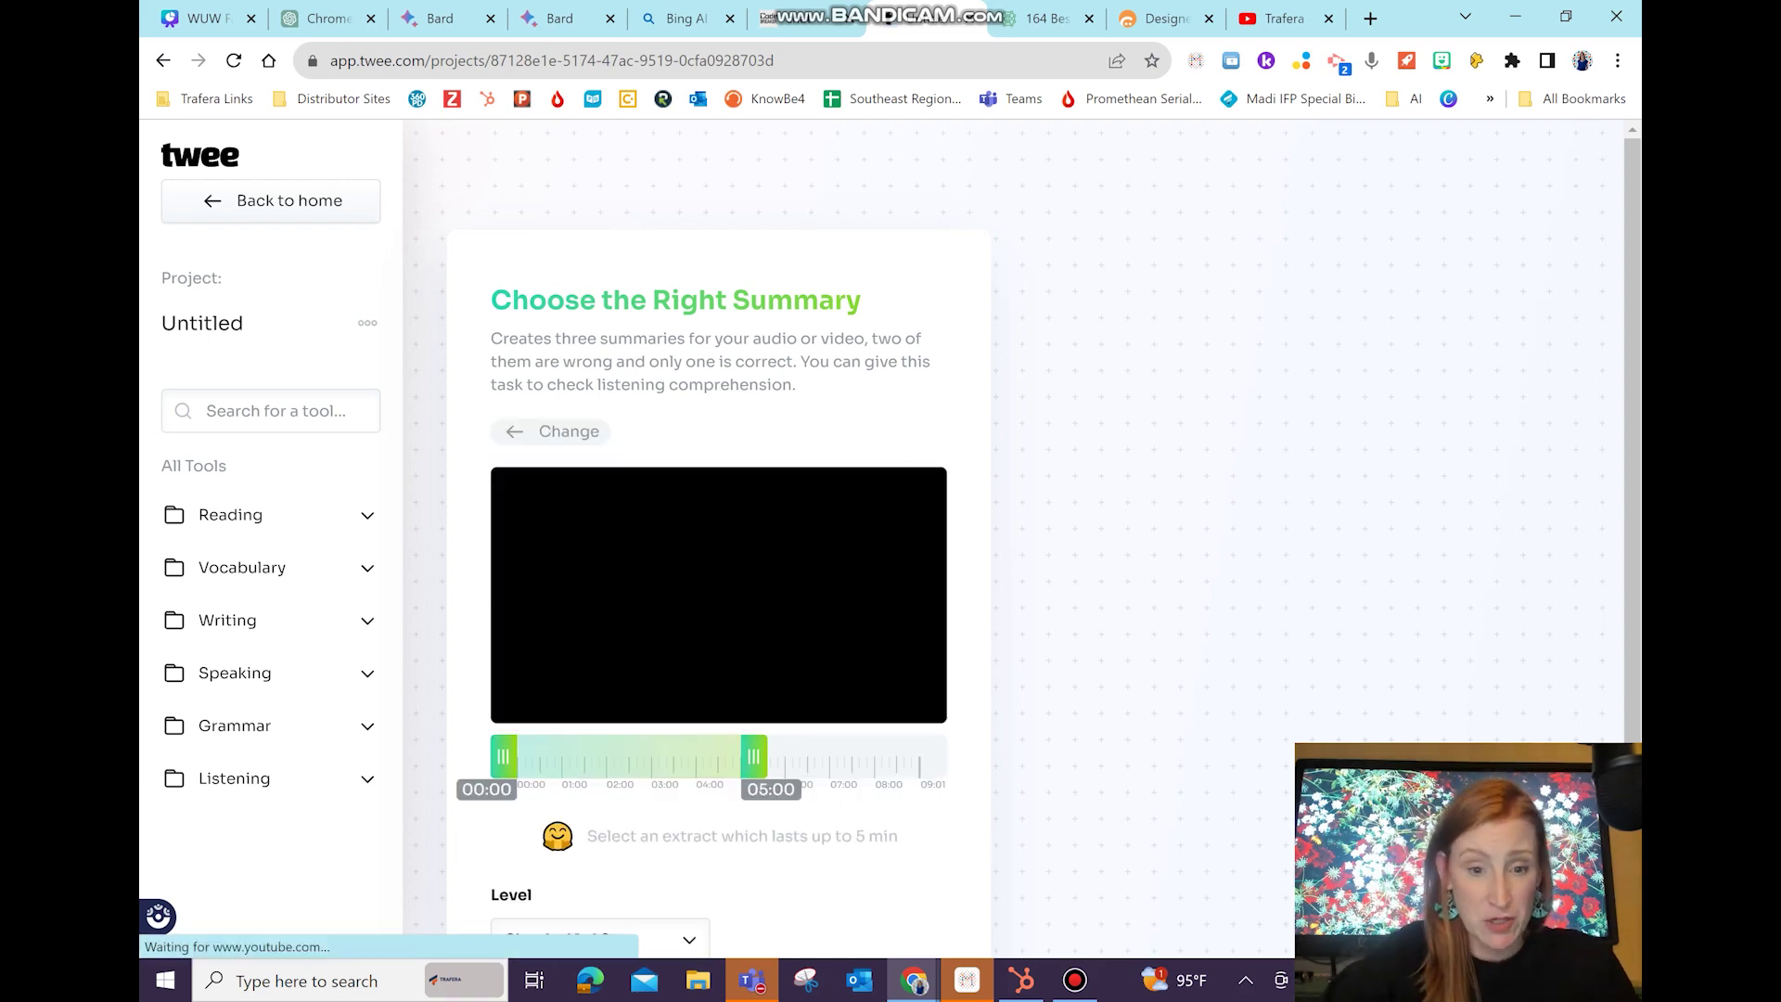
pyautogui.scroll(-3, 719, 558)
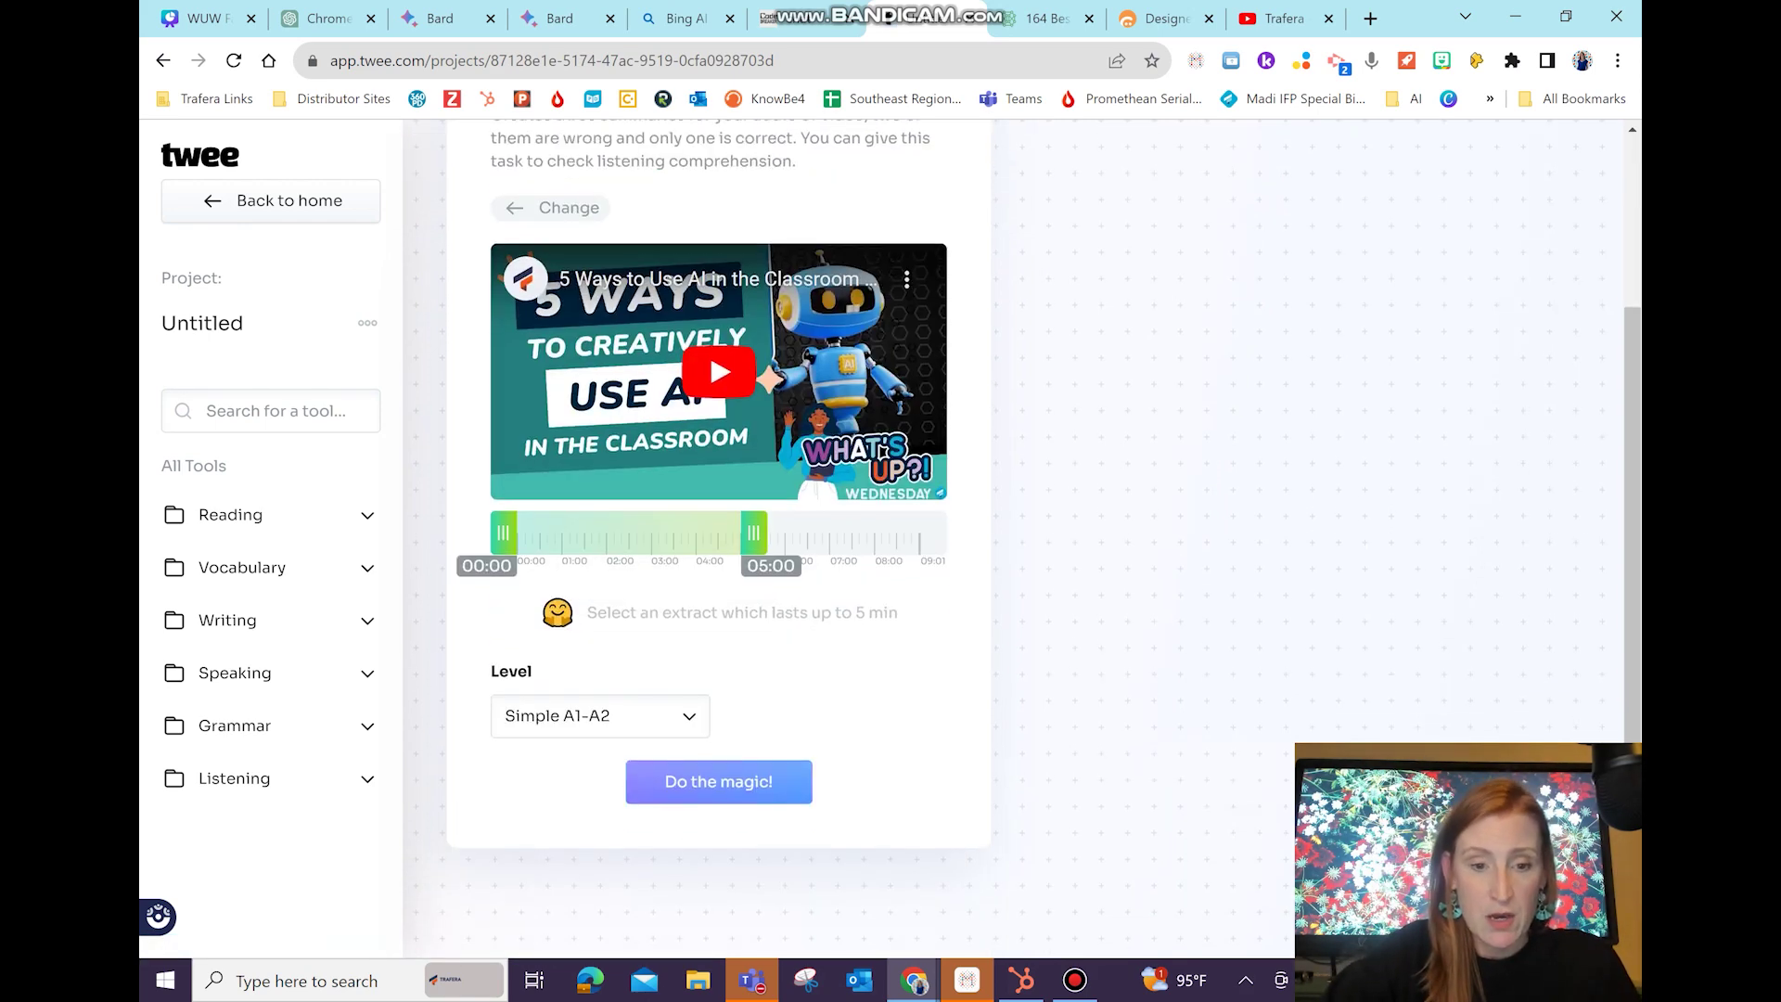
pyautogui.click(719, 782)
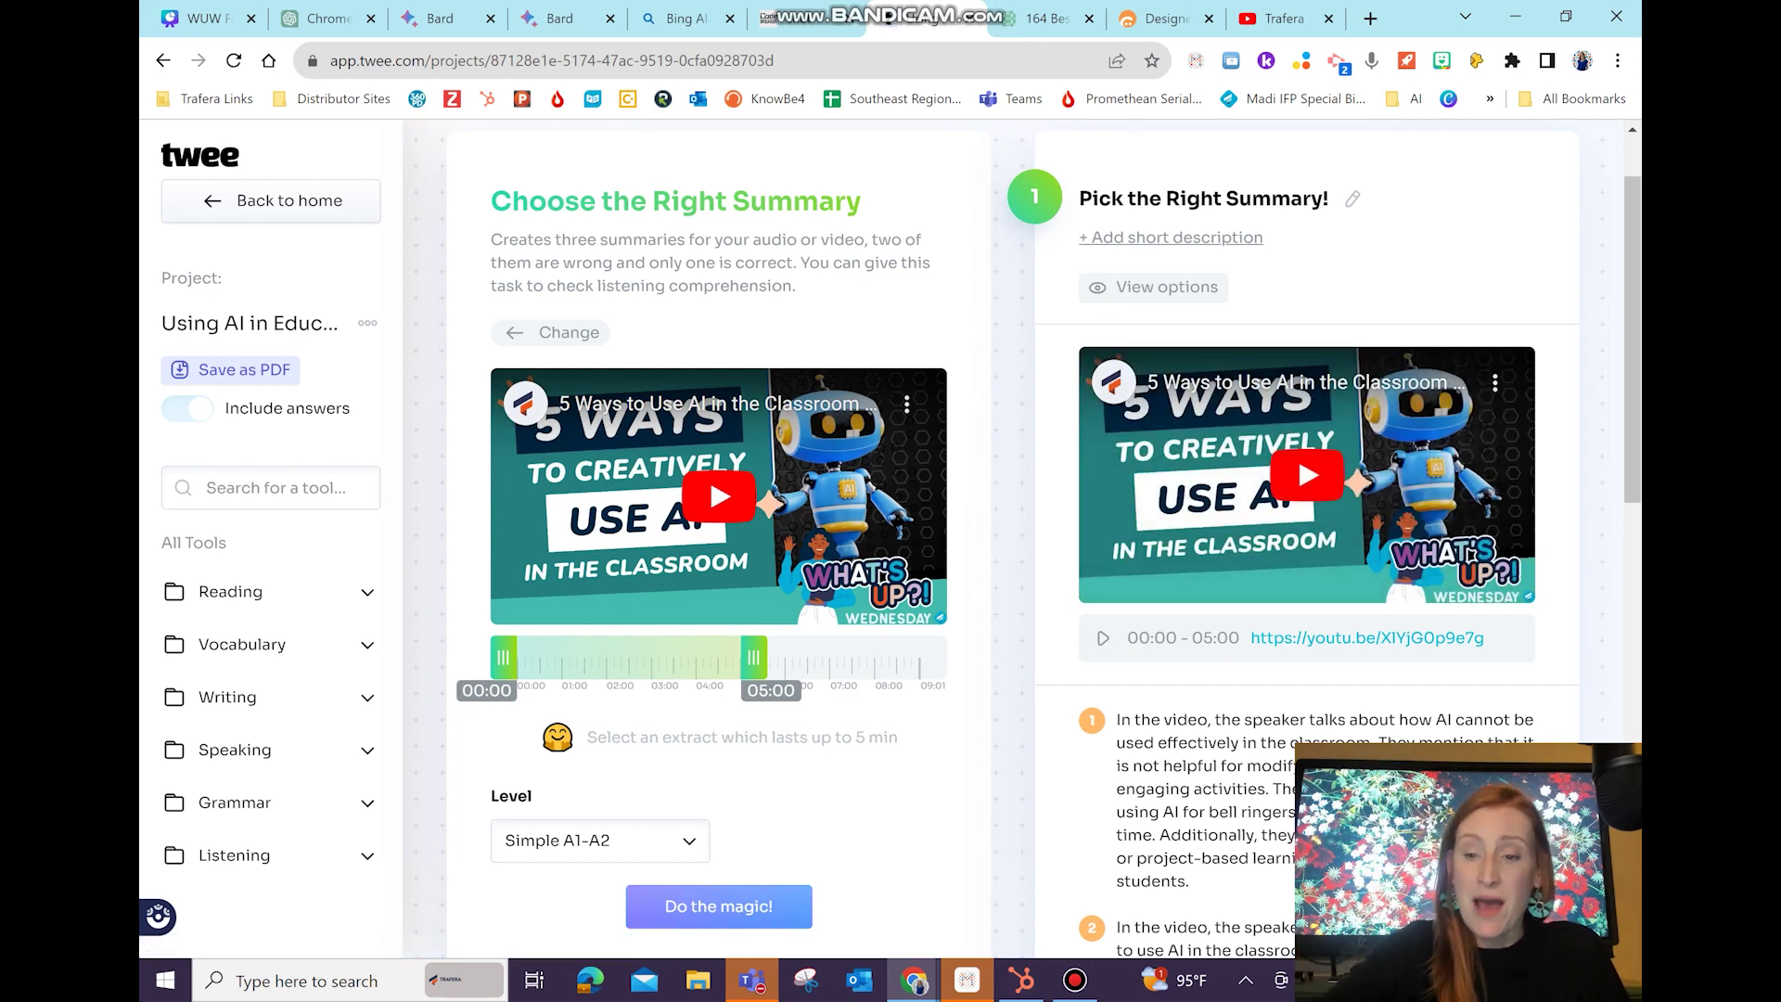
# Review the summaries with answer 2, then start audio & video questions from the same video
pyautogui.scroll(-6, 890, 539)
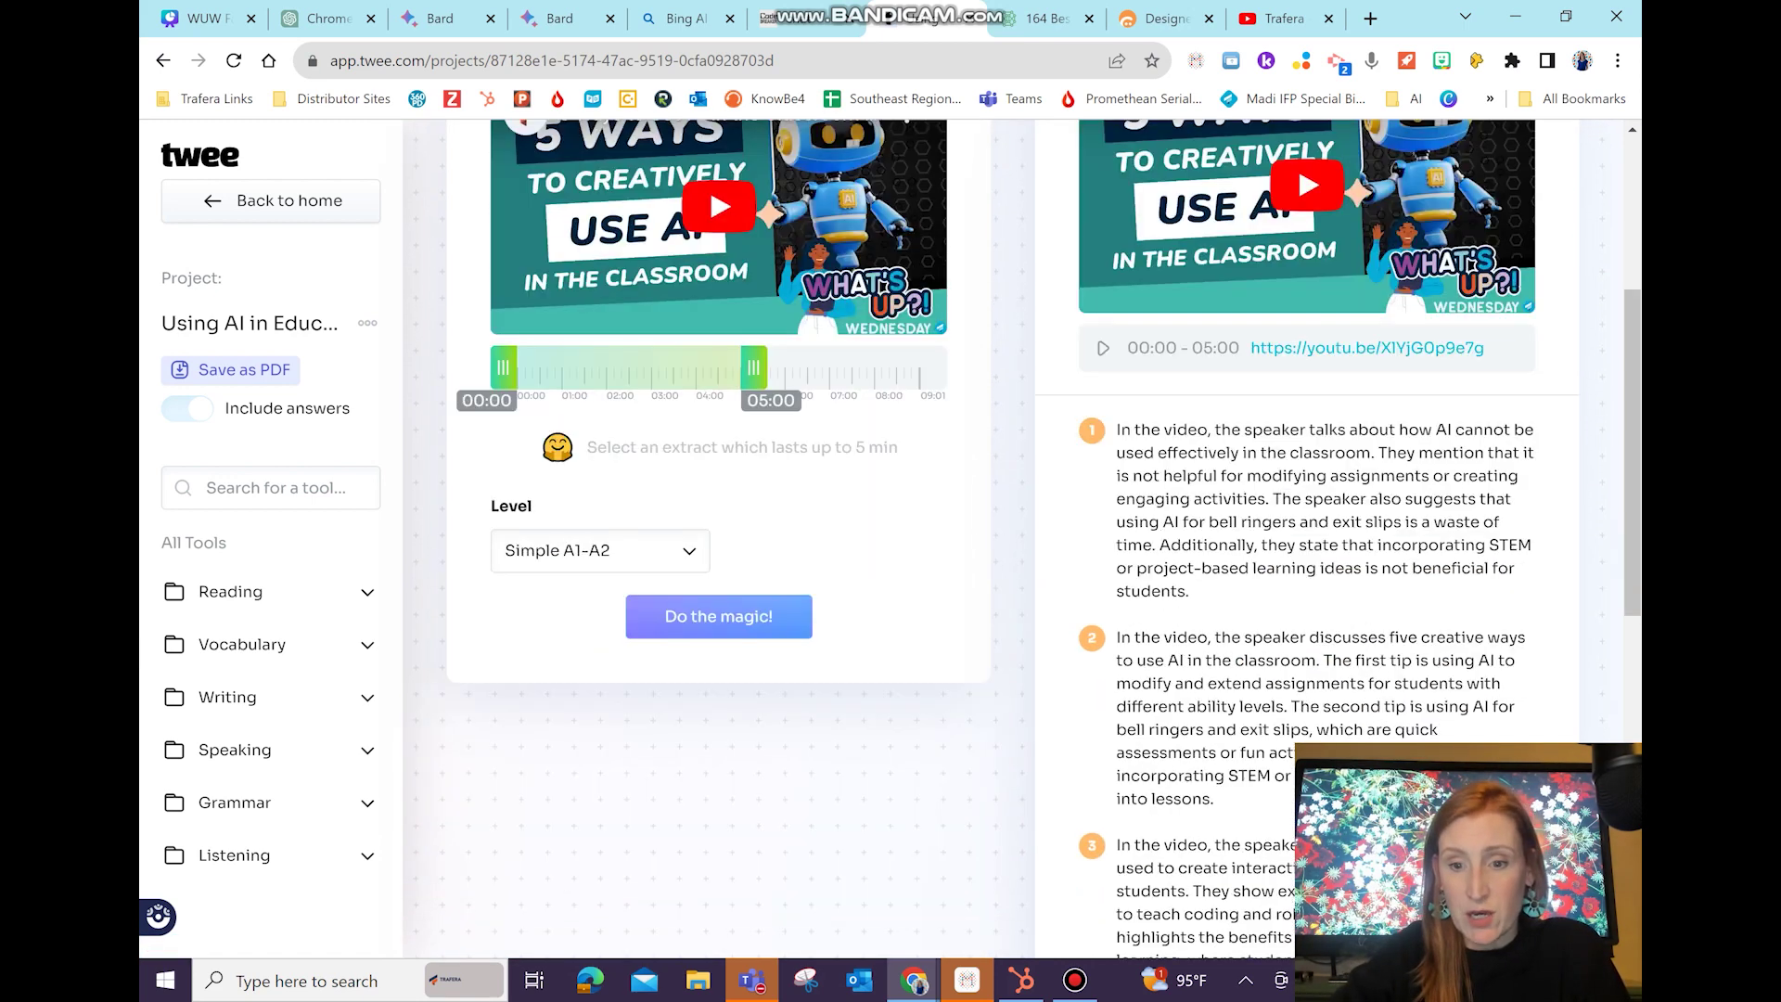
pyautogui.scroll(1, 891, 539)
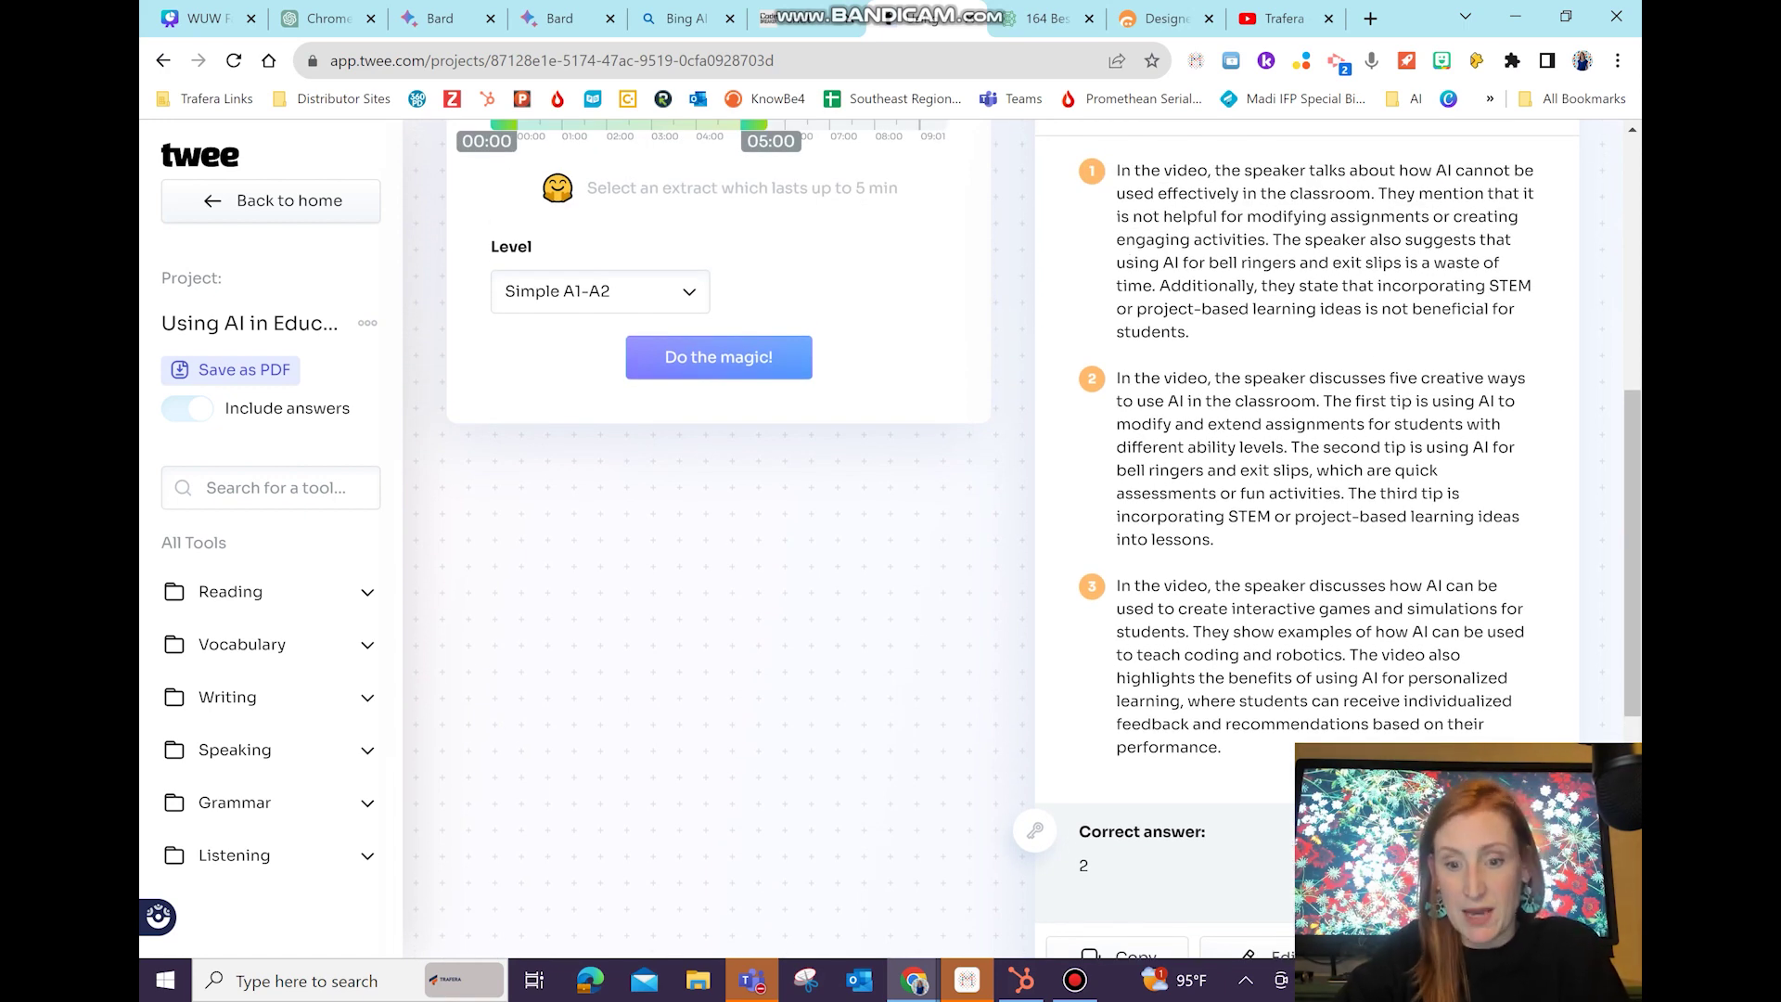
pyautogui.scroll(-6, 892, 539)
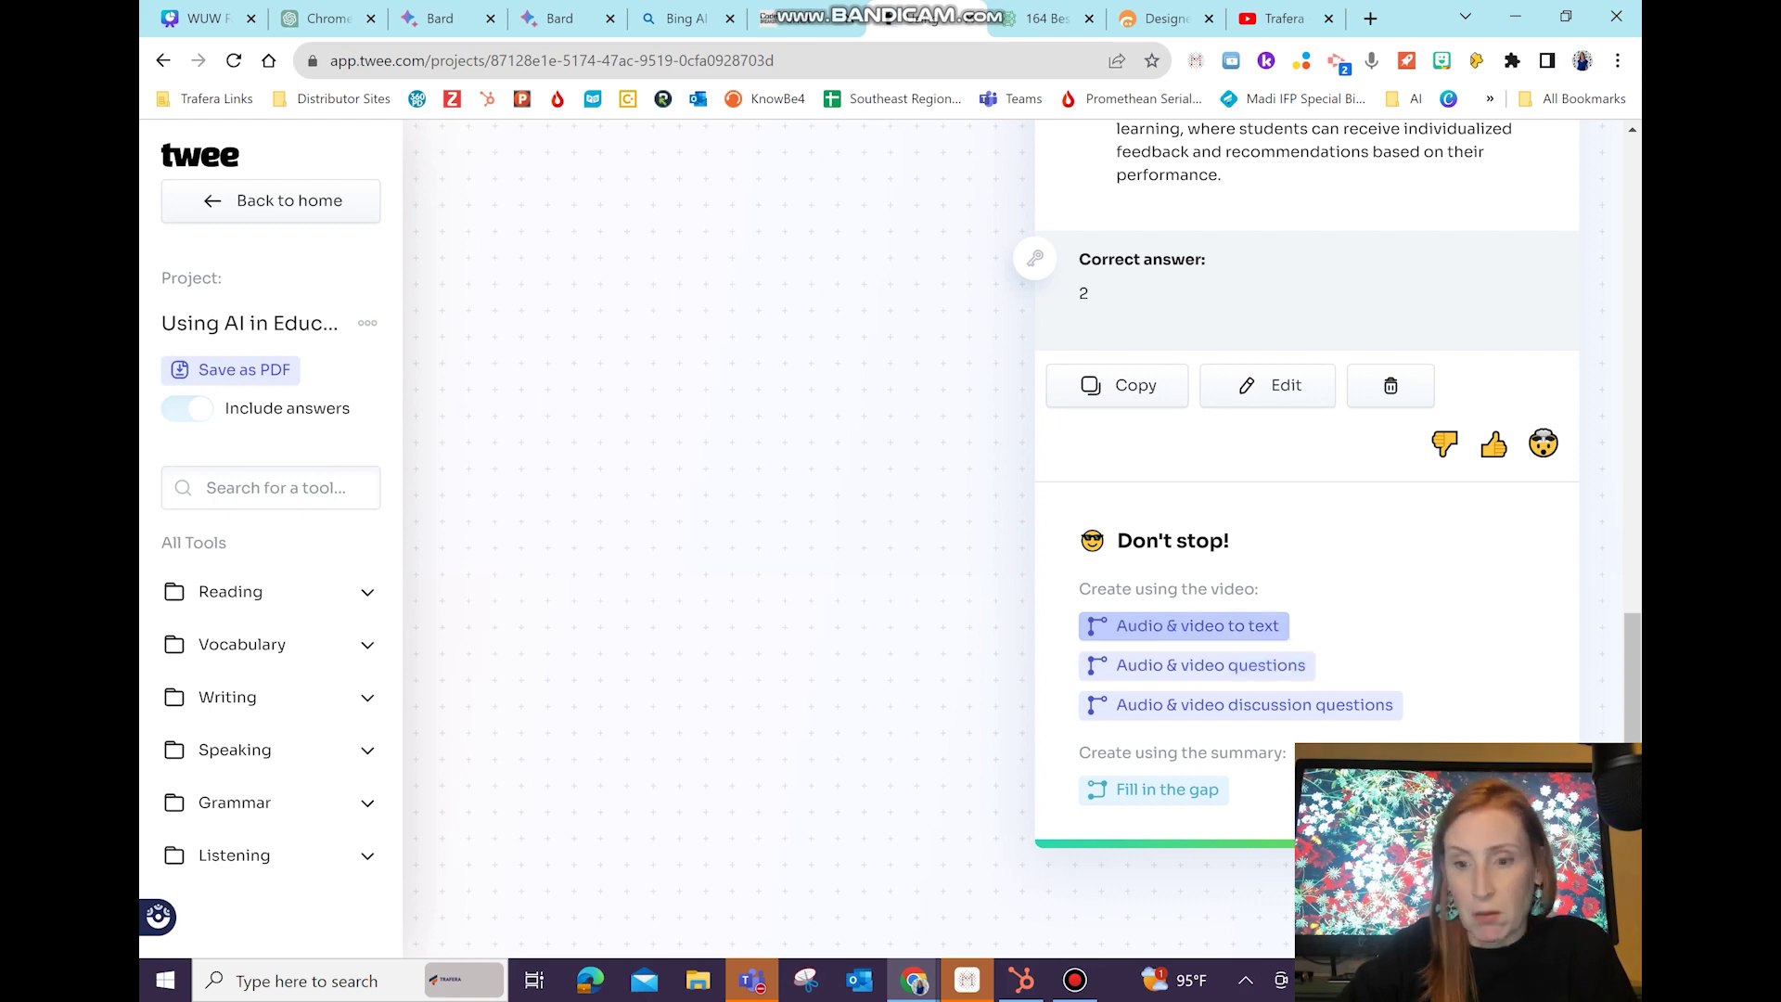
pyautogui.click(1210, 665)
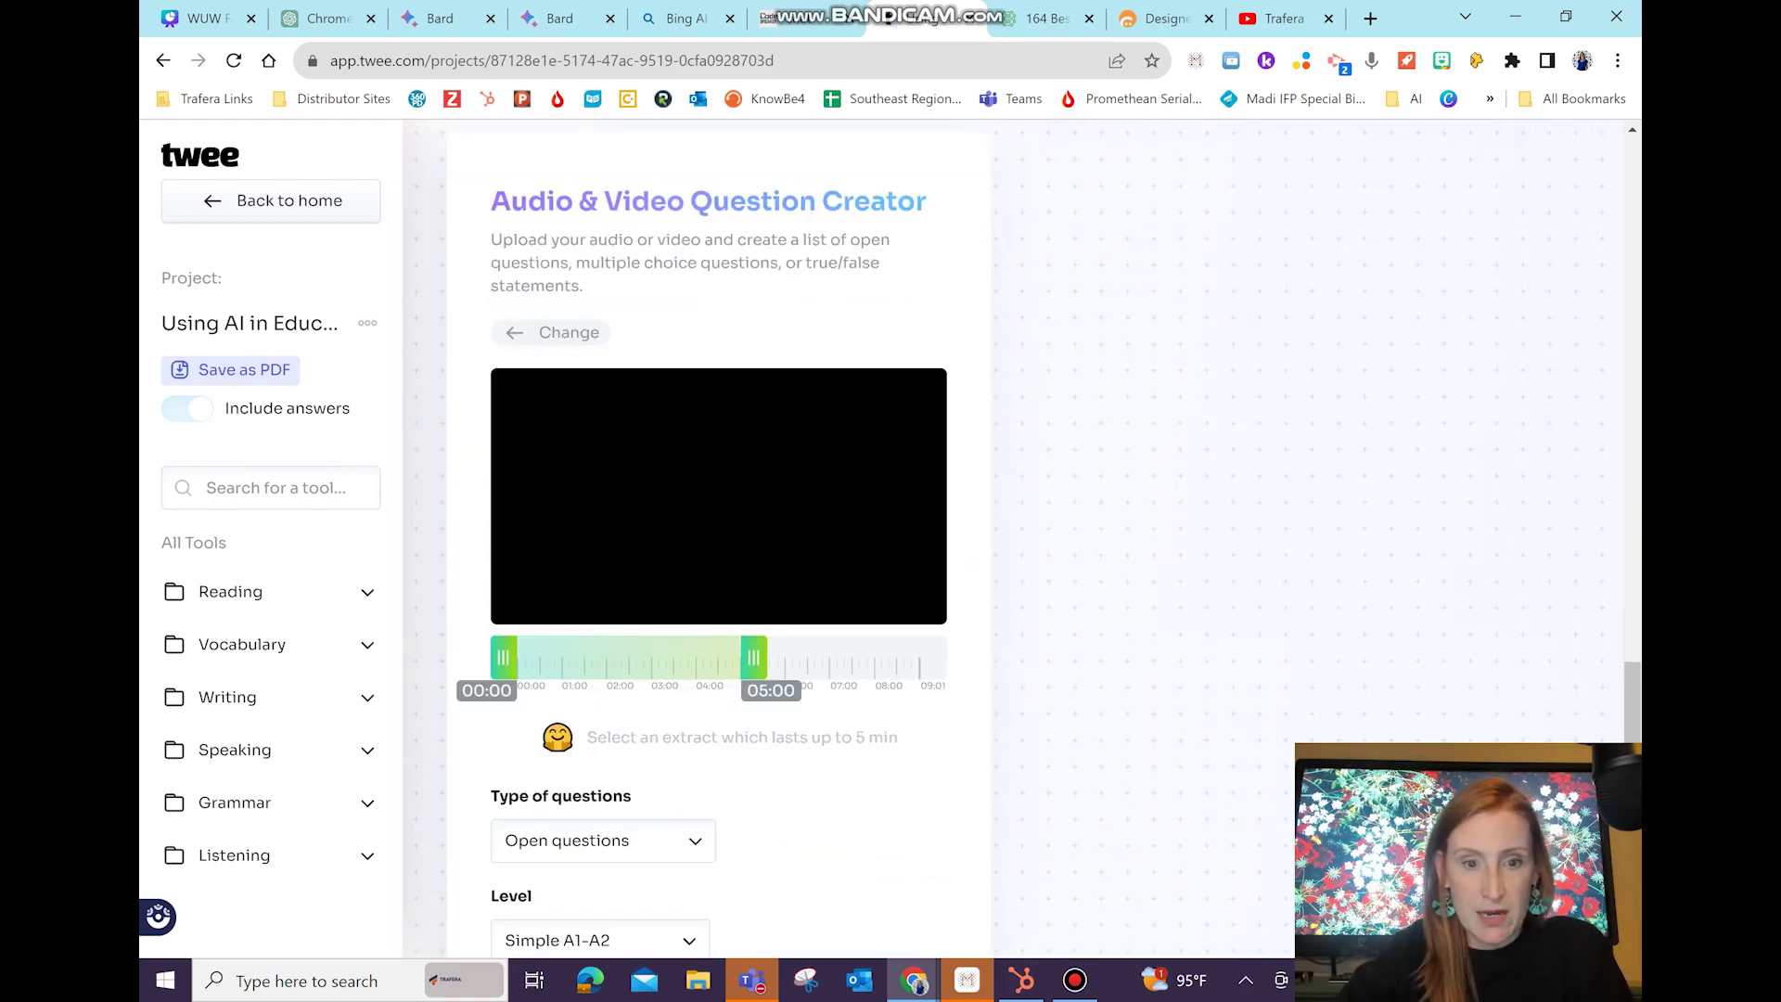
# Generate open questions from the video's 00:00–05:00 extract
pyautogui.scroll(-3, 720, 556)
pyautogui.click(715, 783)
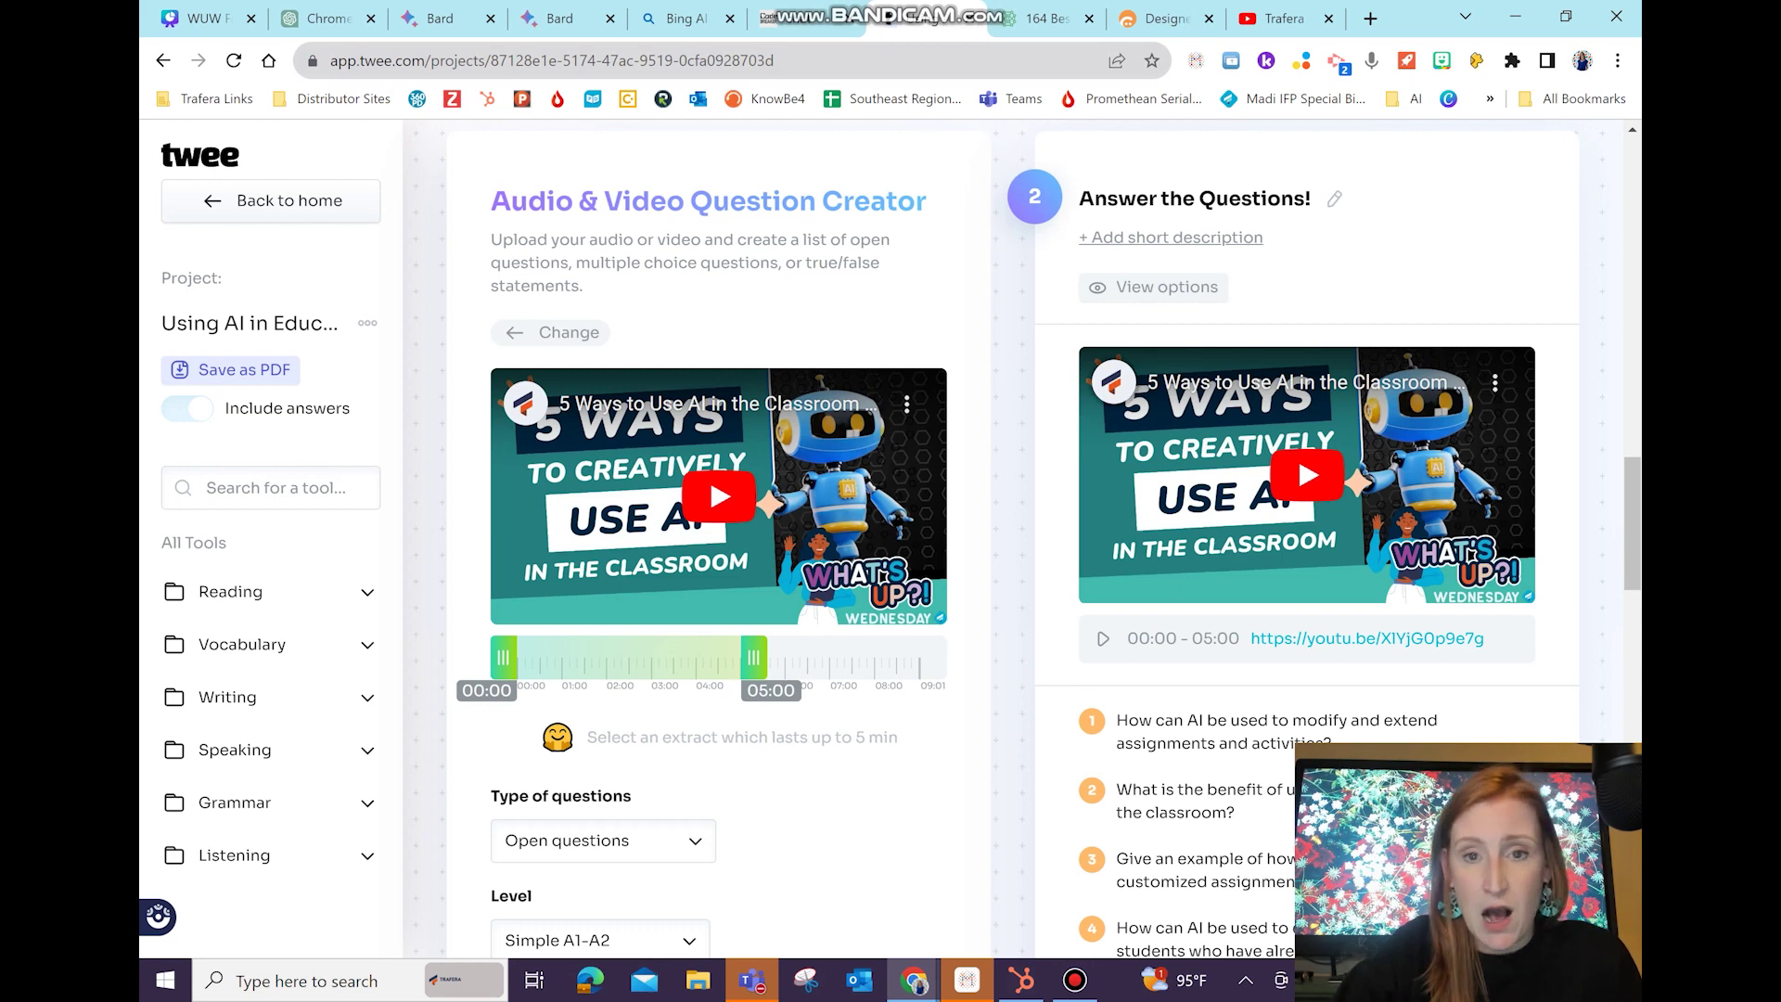
# Switch to TopAI.tools and scroll through its Writing tools list
pyautogui.hotkey('ctrl', 'Tab')
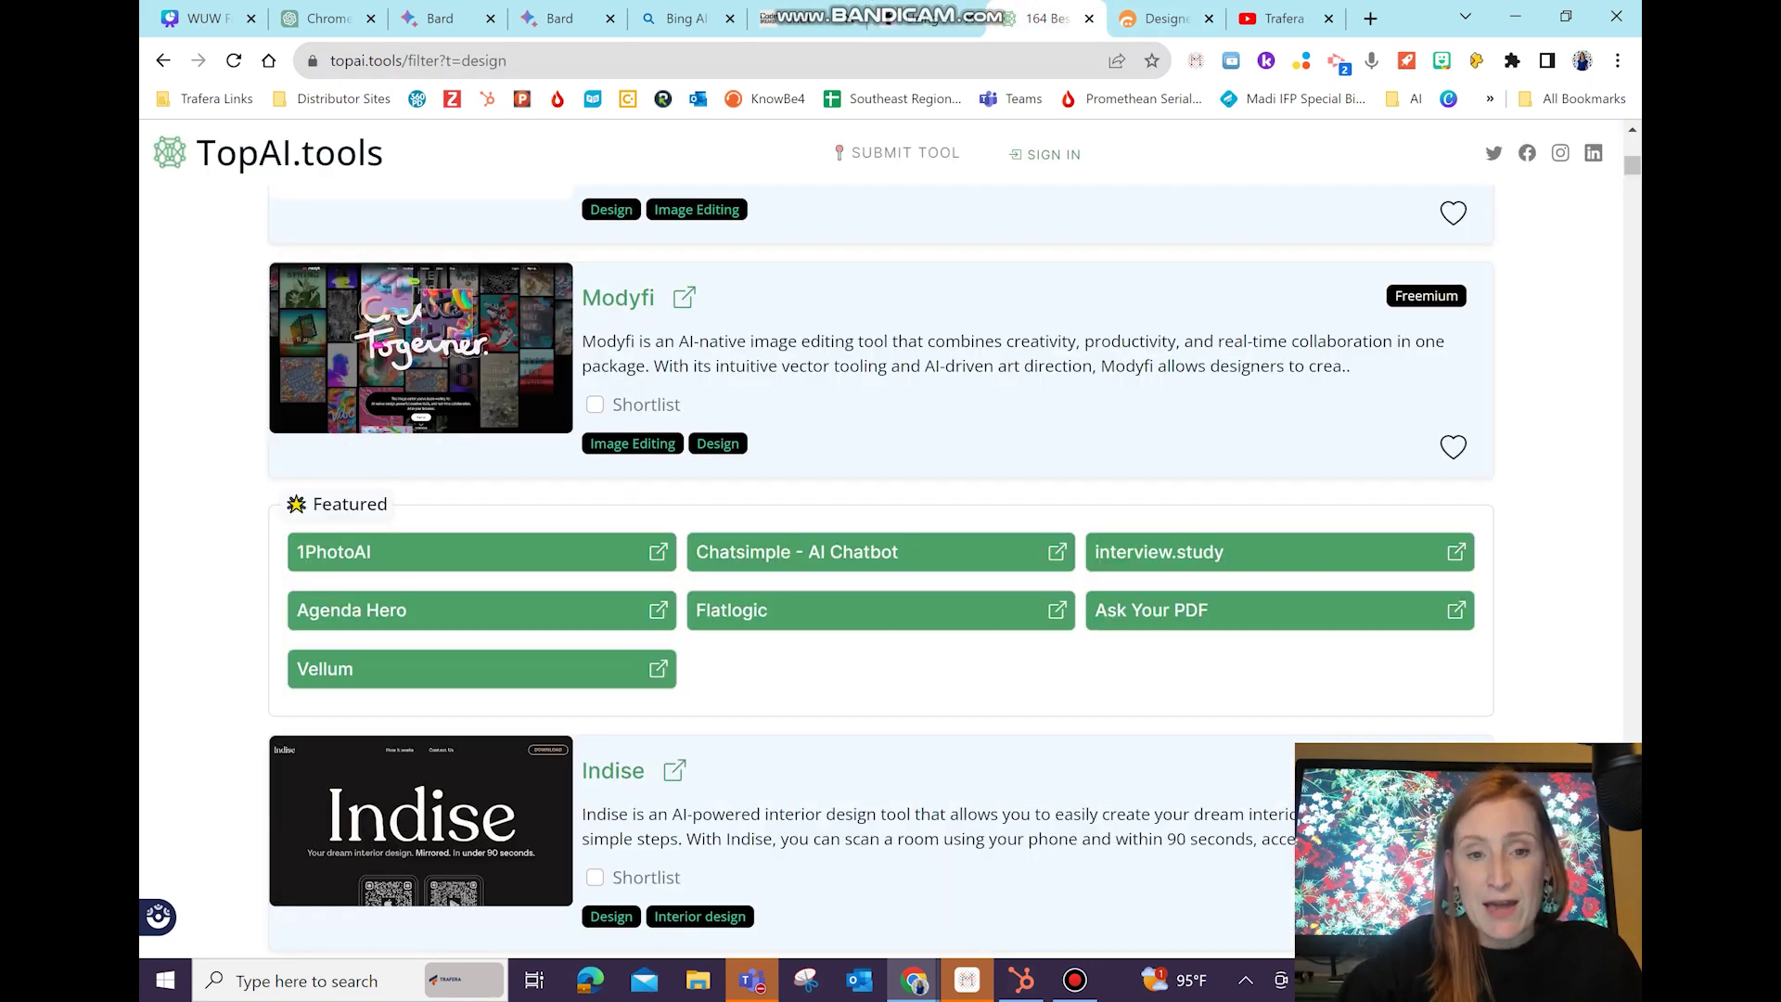
pyautogui.scroll(15, 891, 501)
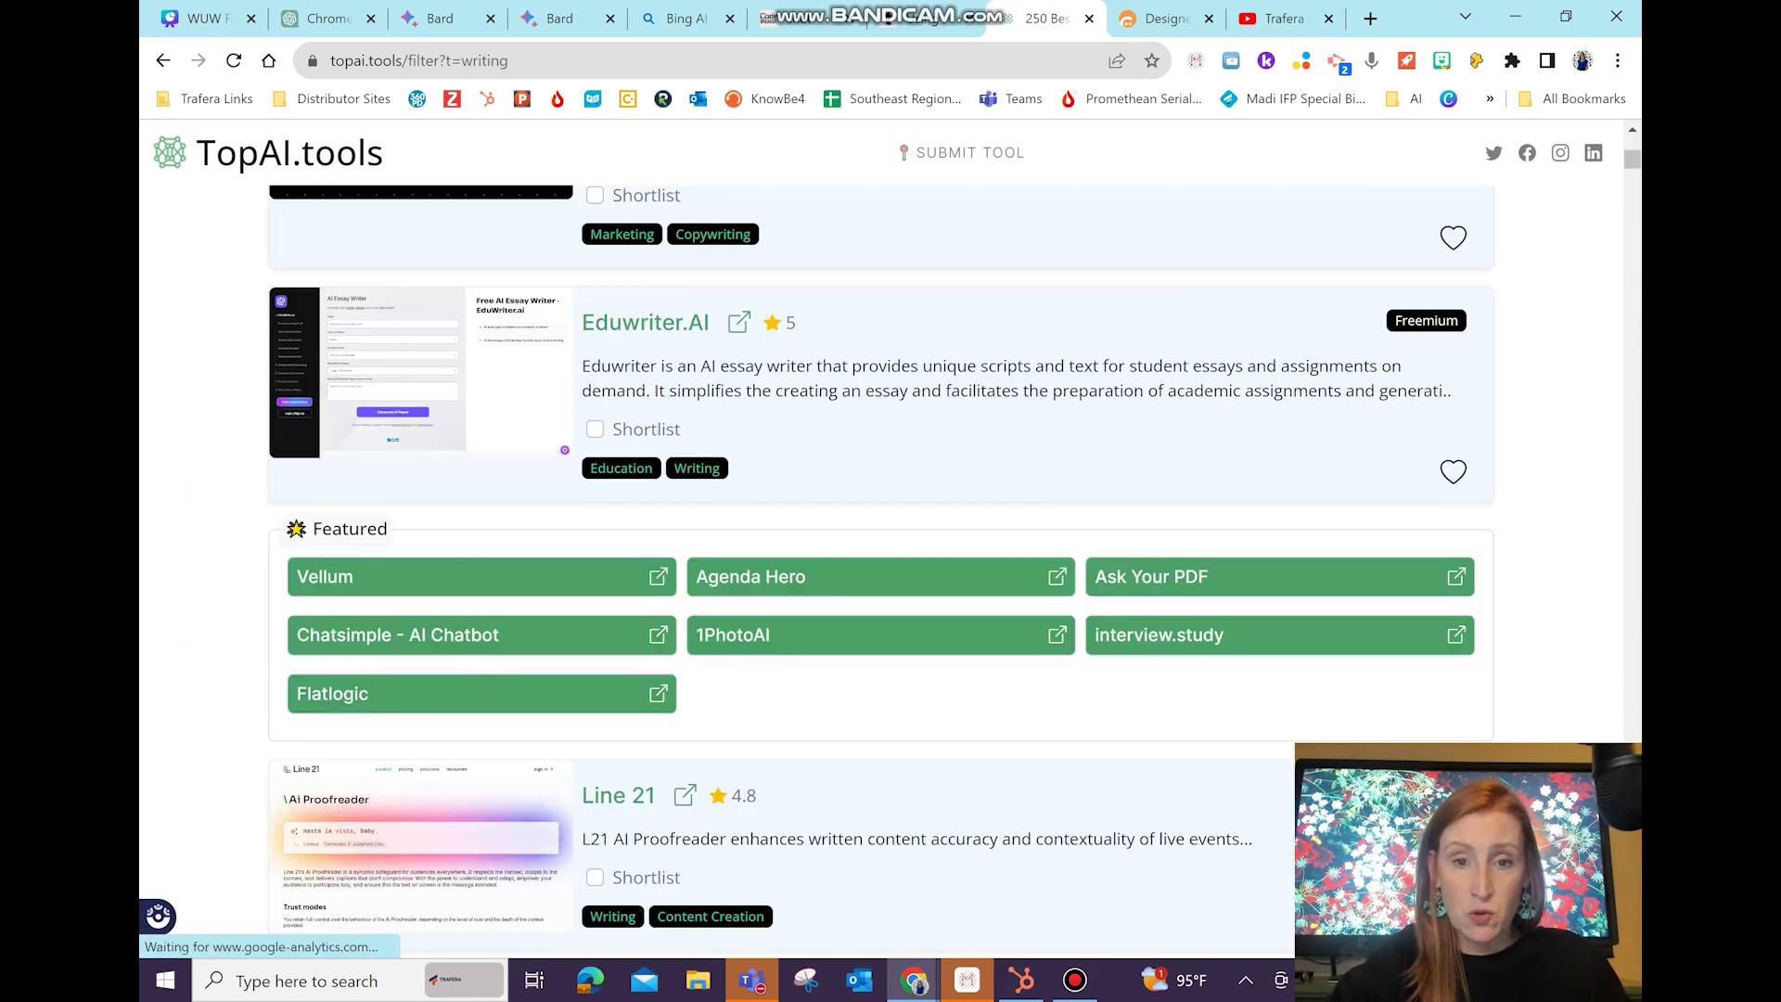
pyautogui.scroll(-1, 881, 557)
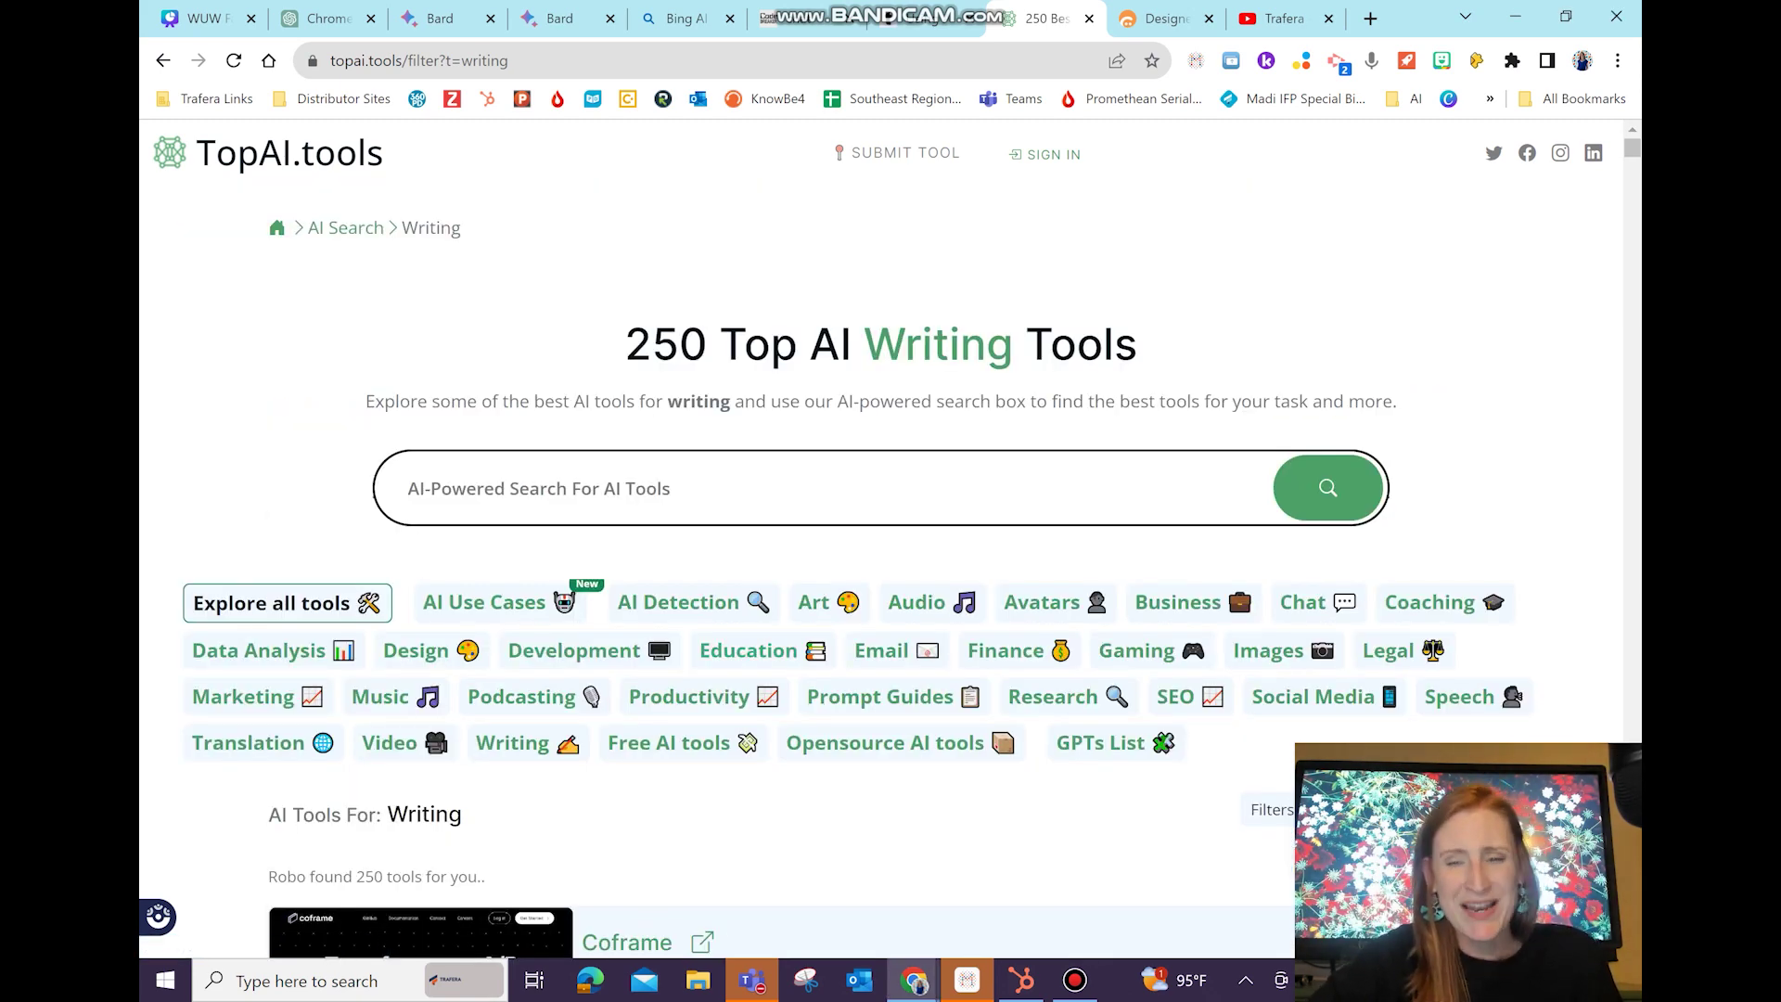
pyautogui.scroll(-5, 881, 557)
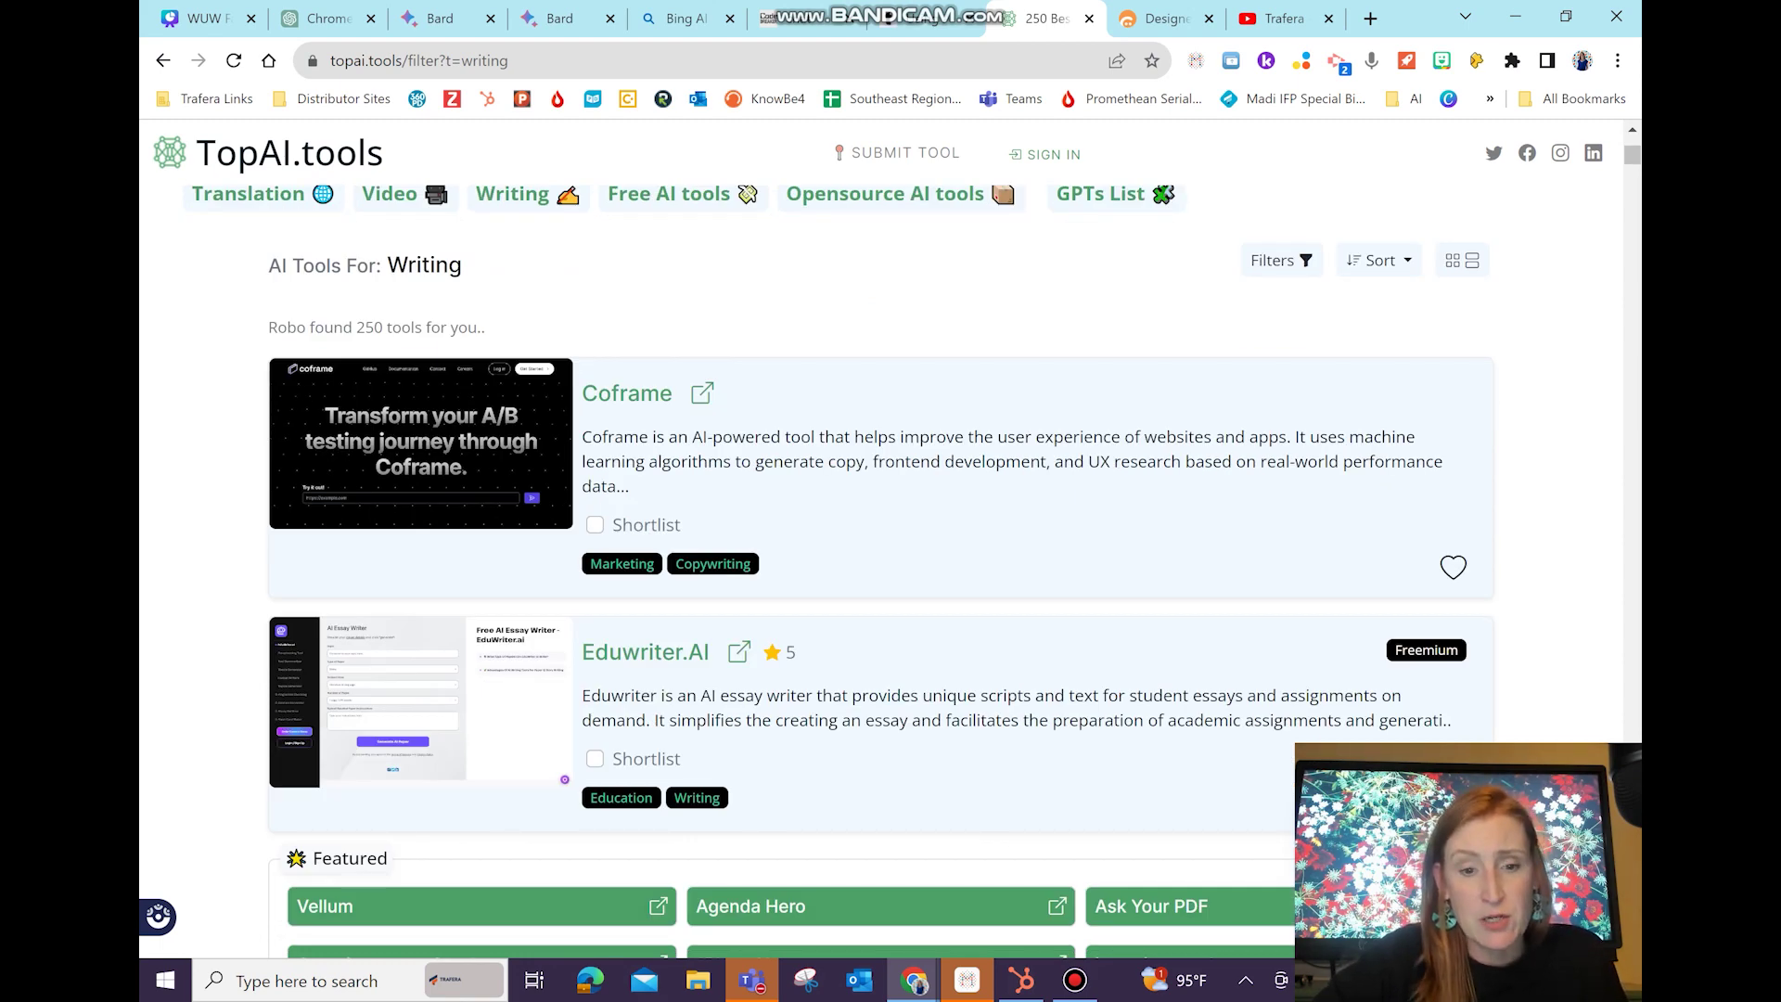
pyautogui.scroll(-4, 488, 953)
pyautogui.scroll(-3, 487, 953)
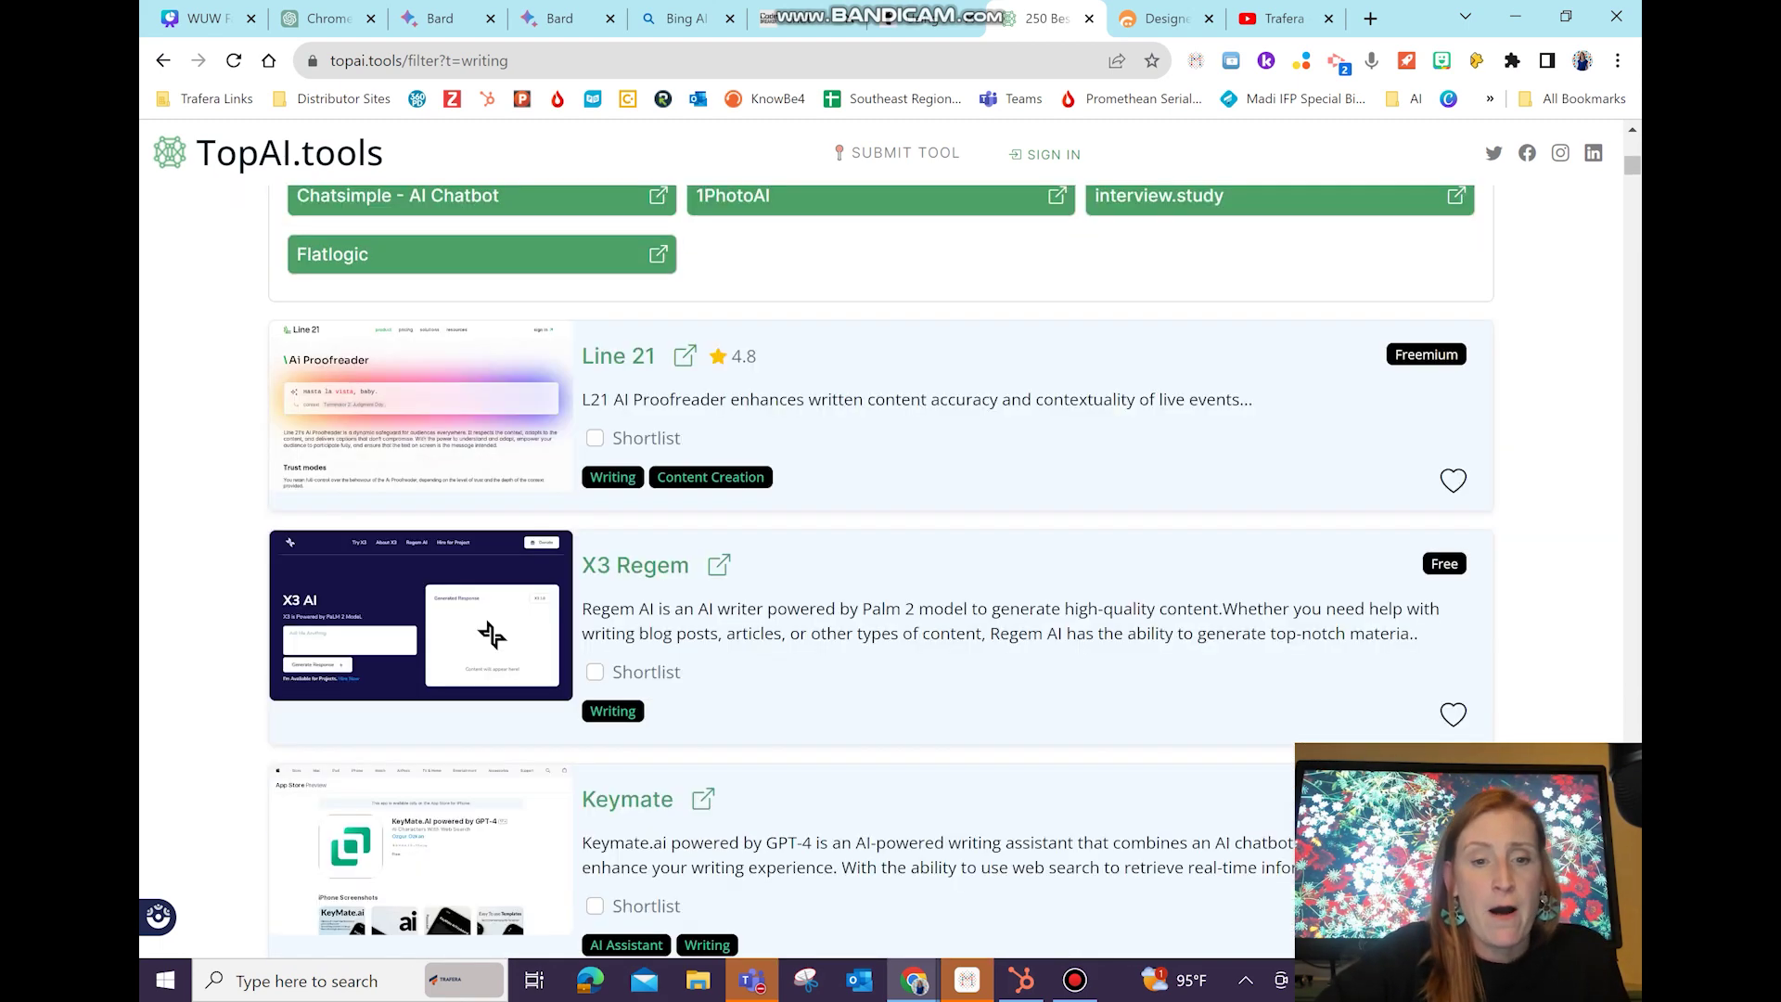
pyautogui.scroll(-2, 880, 571)
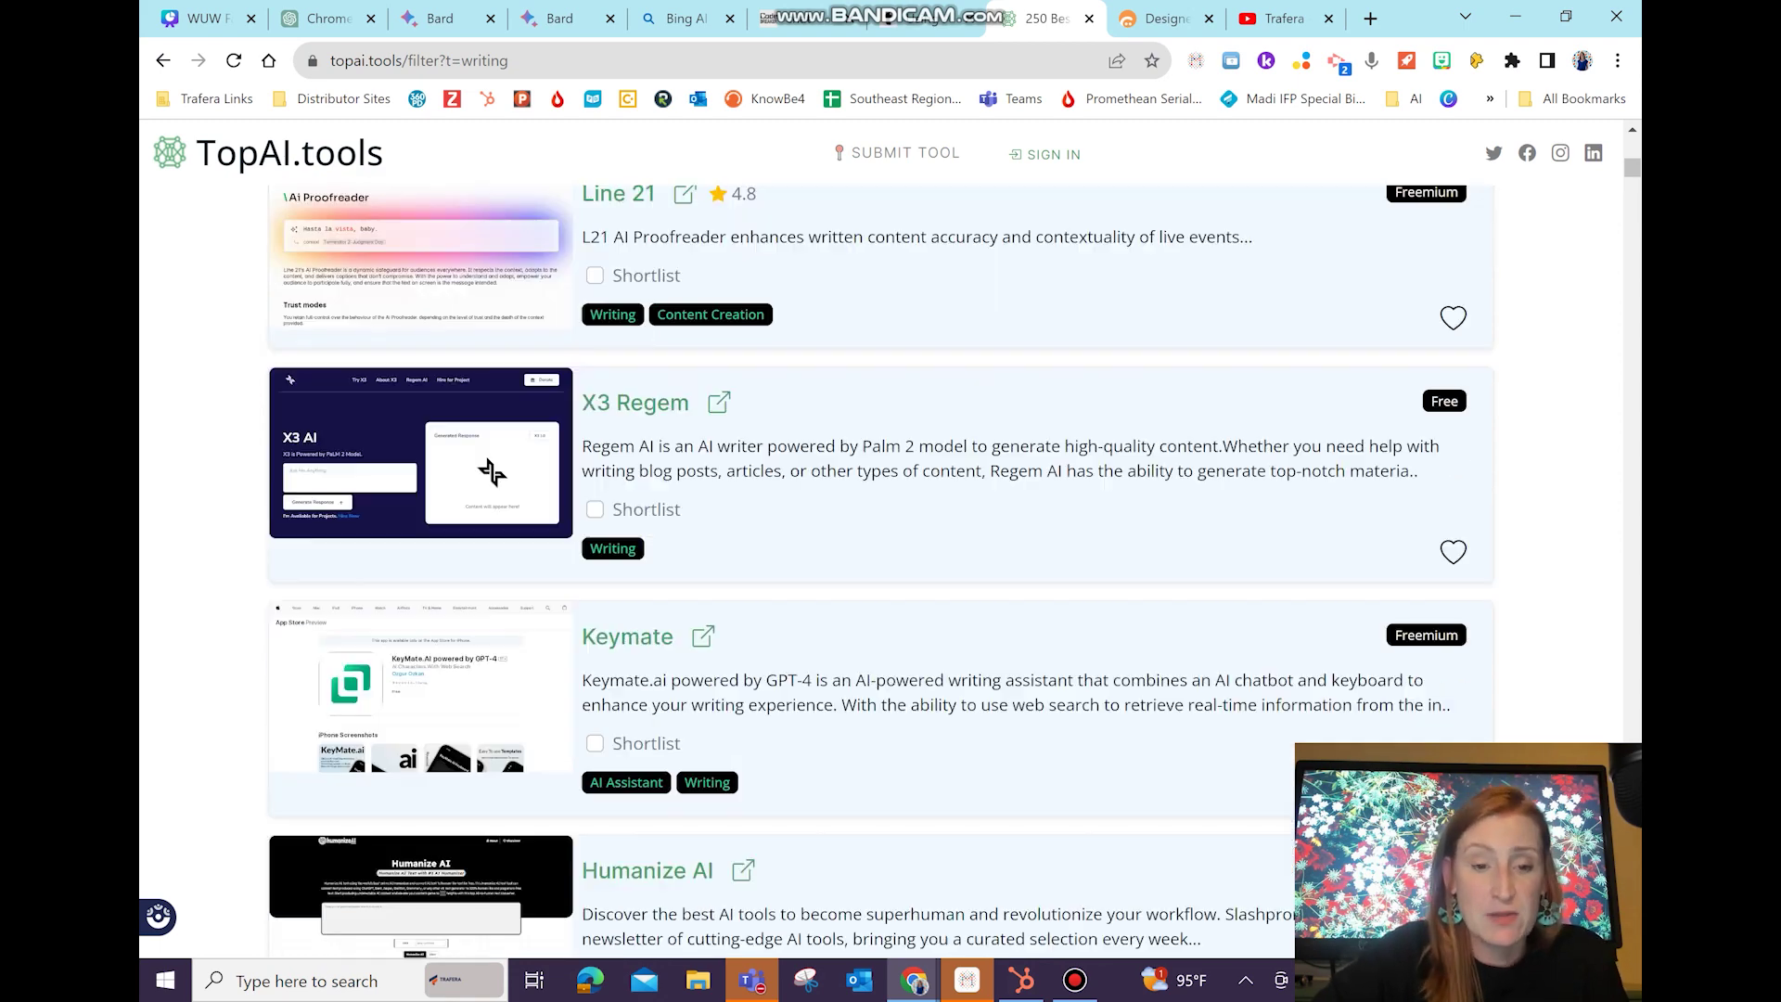
pyautogui.scroll(7, 881, 572)
pyautogui.scroll(5, 936, 477)
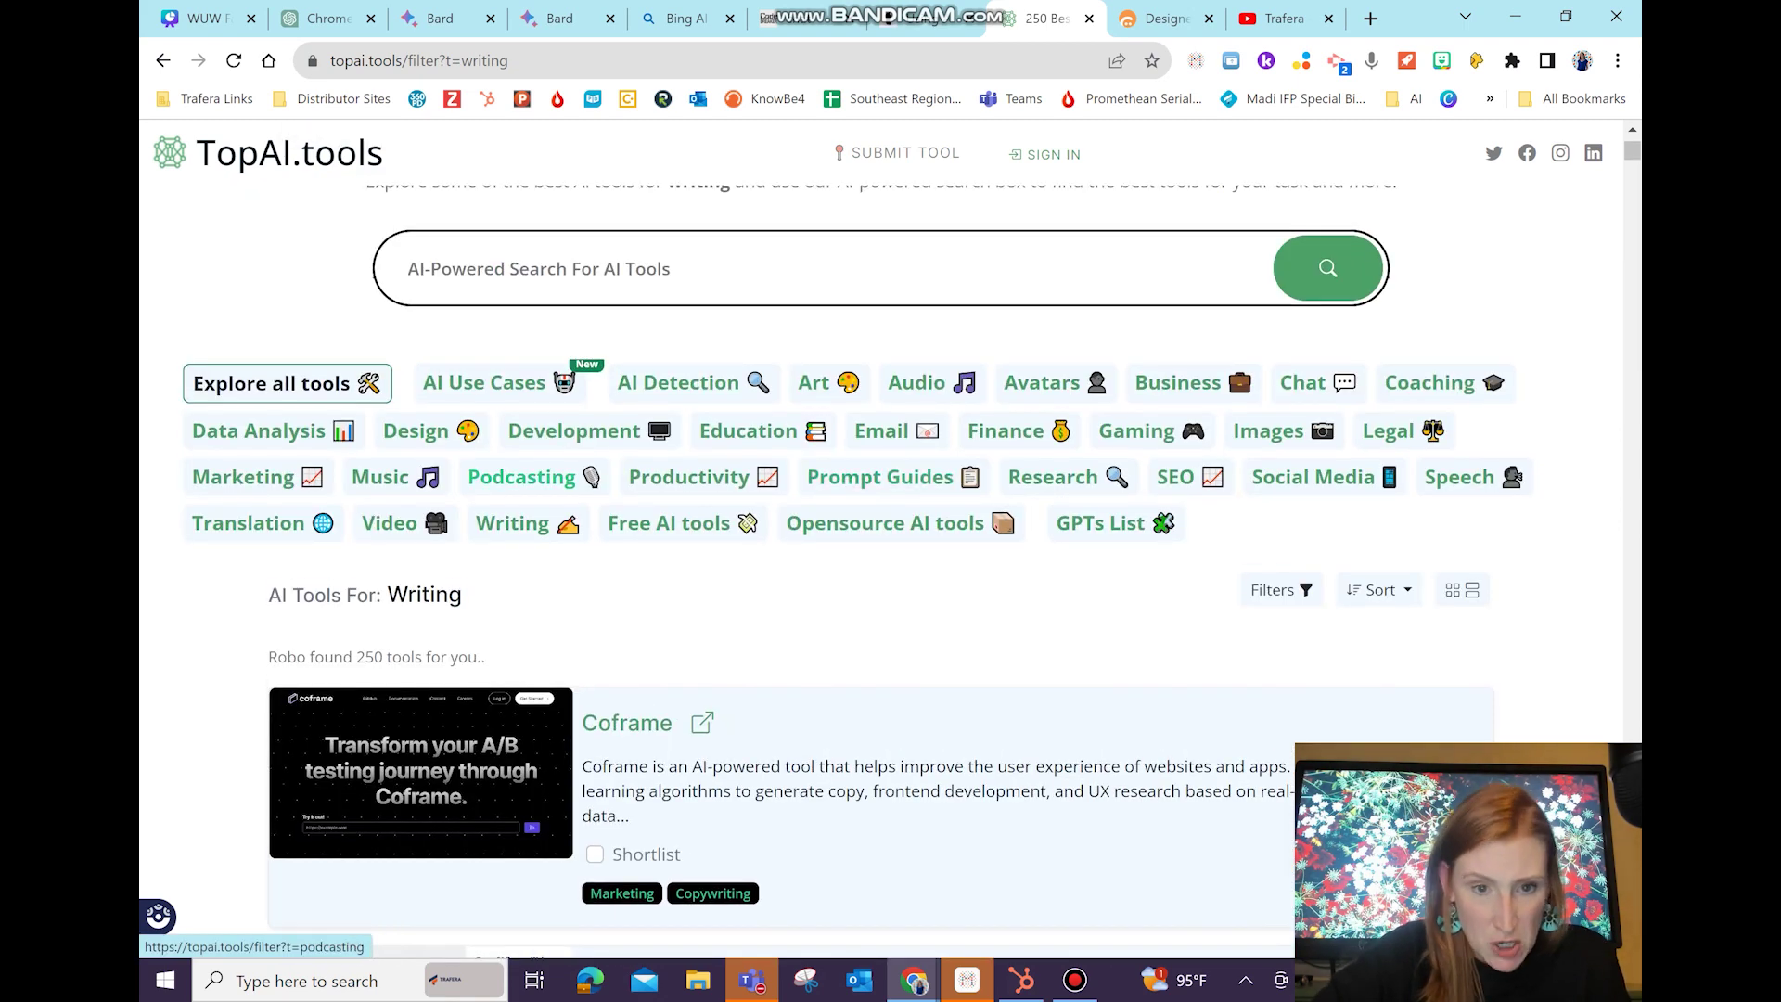
# Browse the AI Design tools category on TopAI.tools
pyautogui.click(417, 431)
pyautogui.scroll(-8, 881, 557)
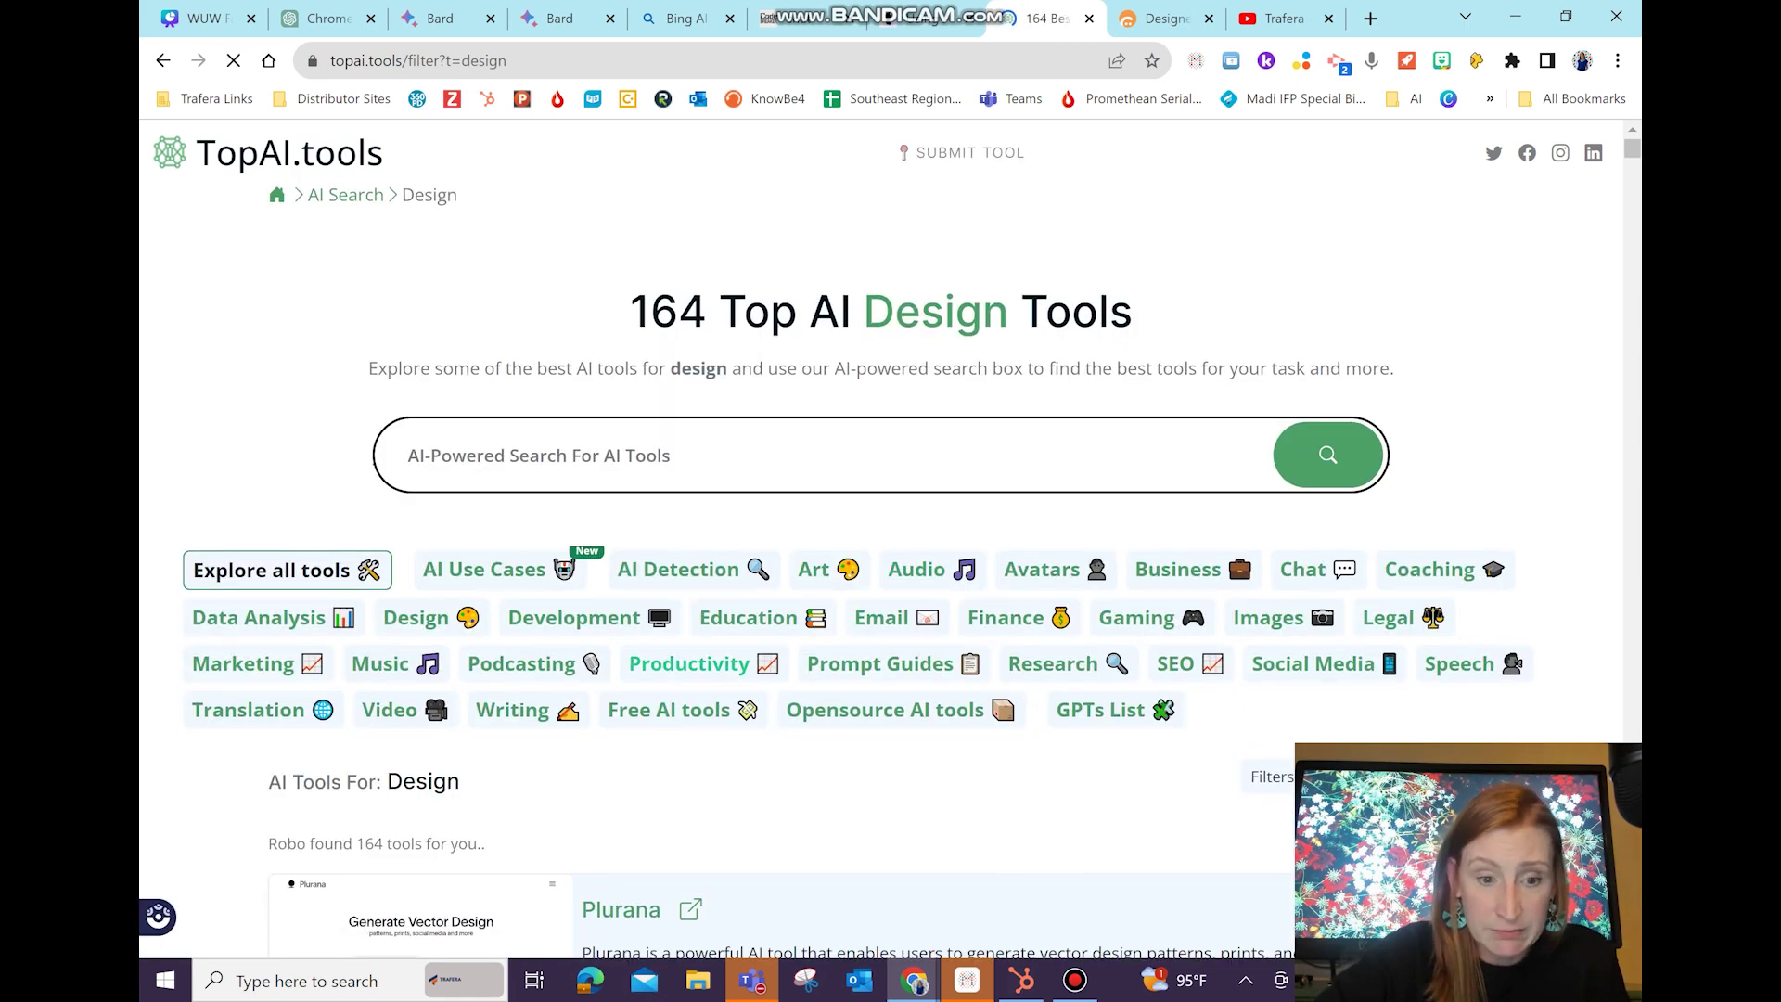
pyautogui.scroll(-6, 880, 571)
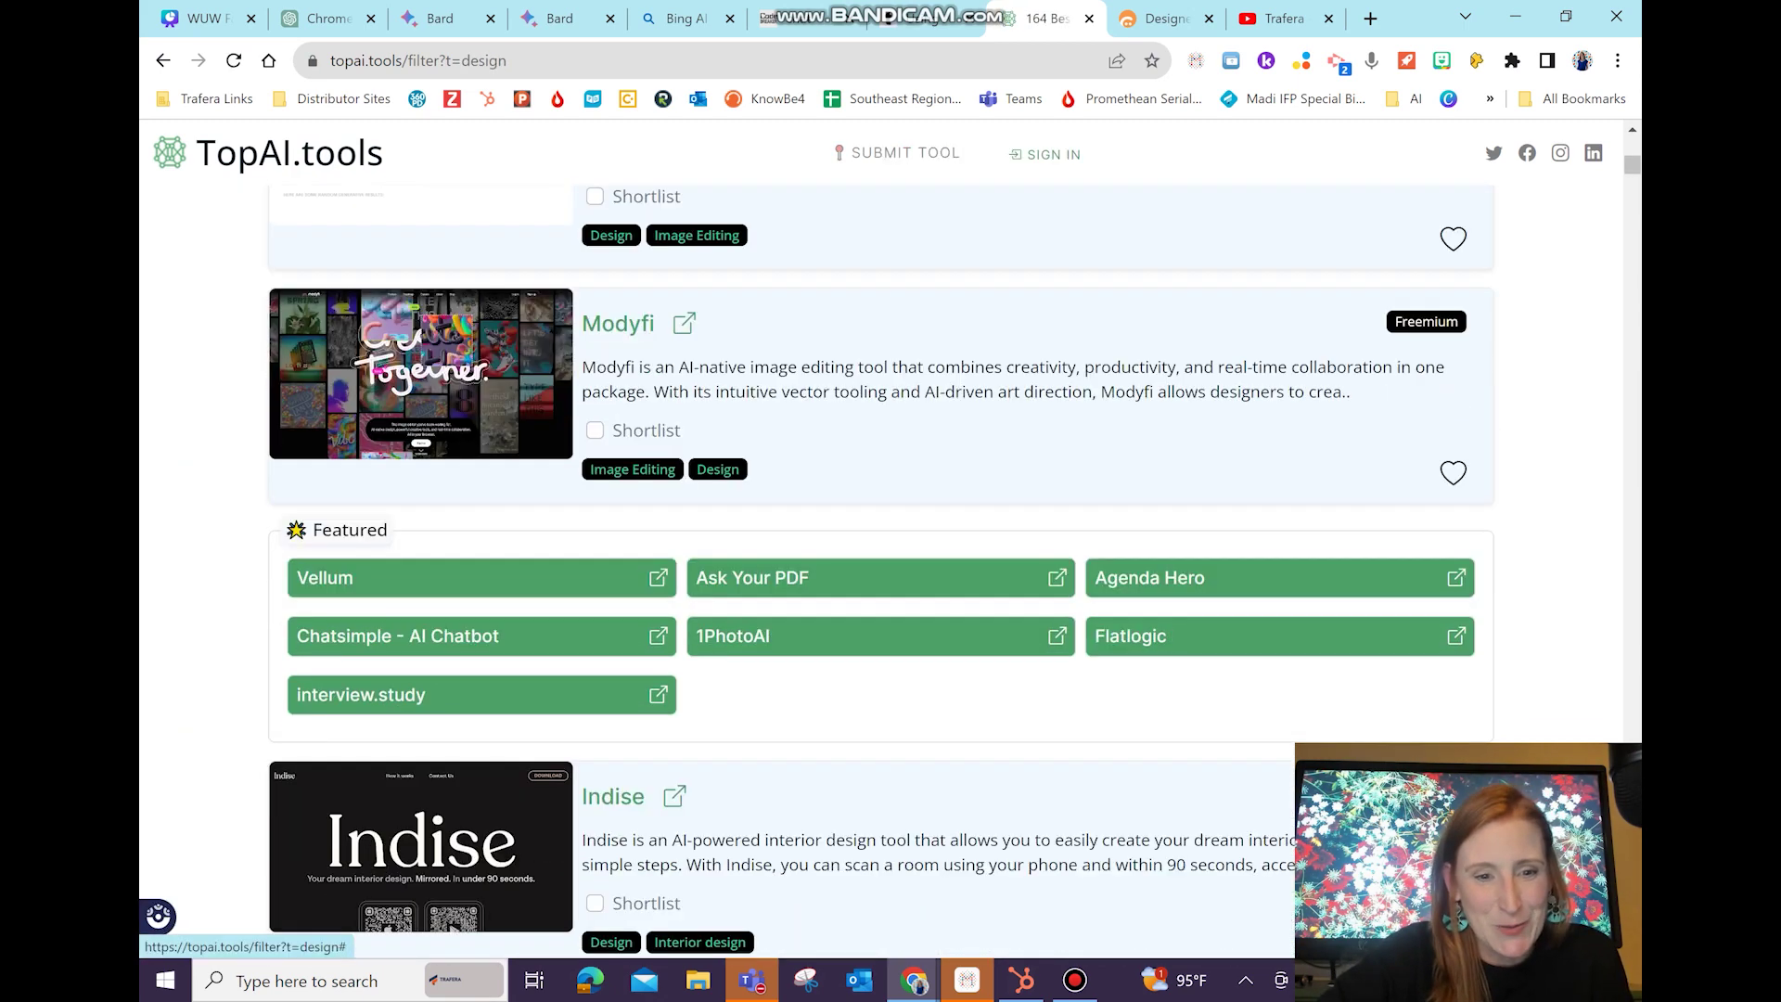
pyautogui.scroll(-2, 880, 571)
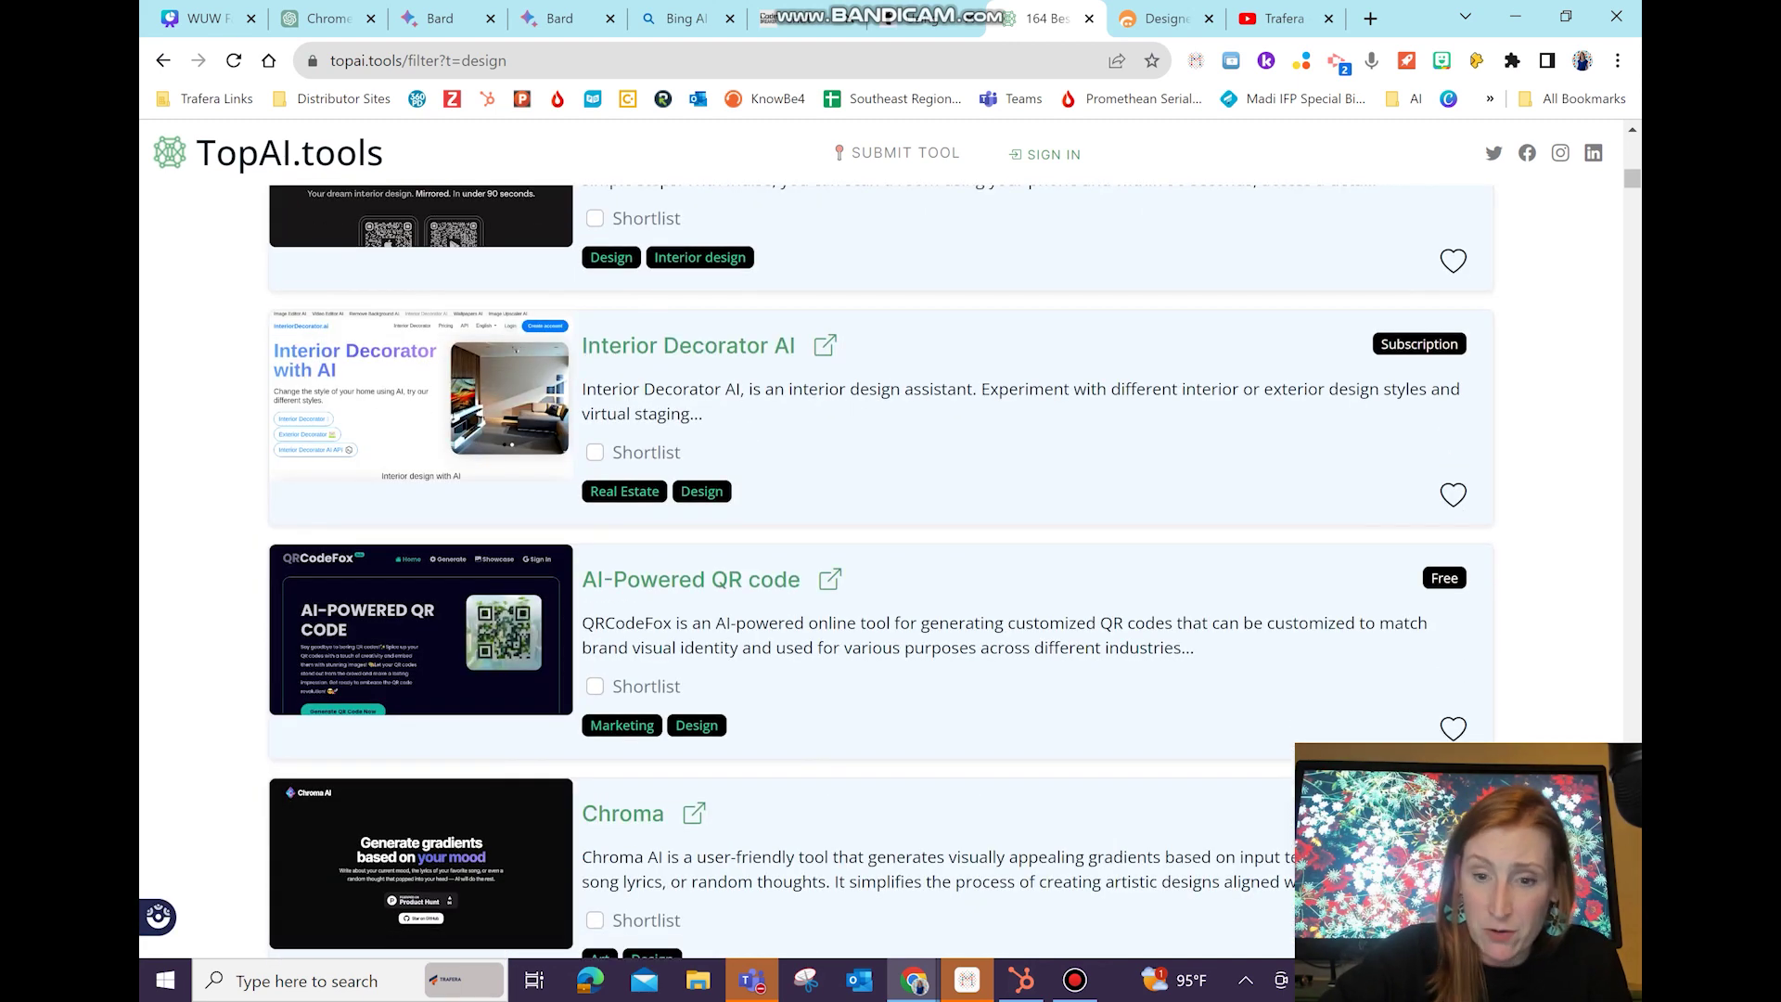
pyautogui.scroll(6, 881, 570)
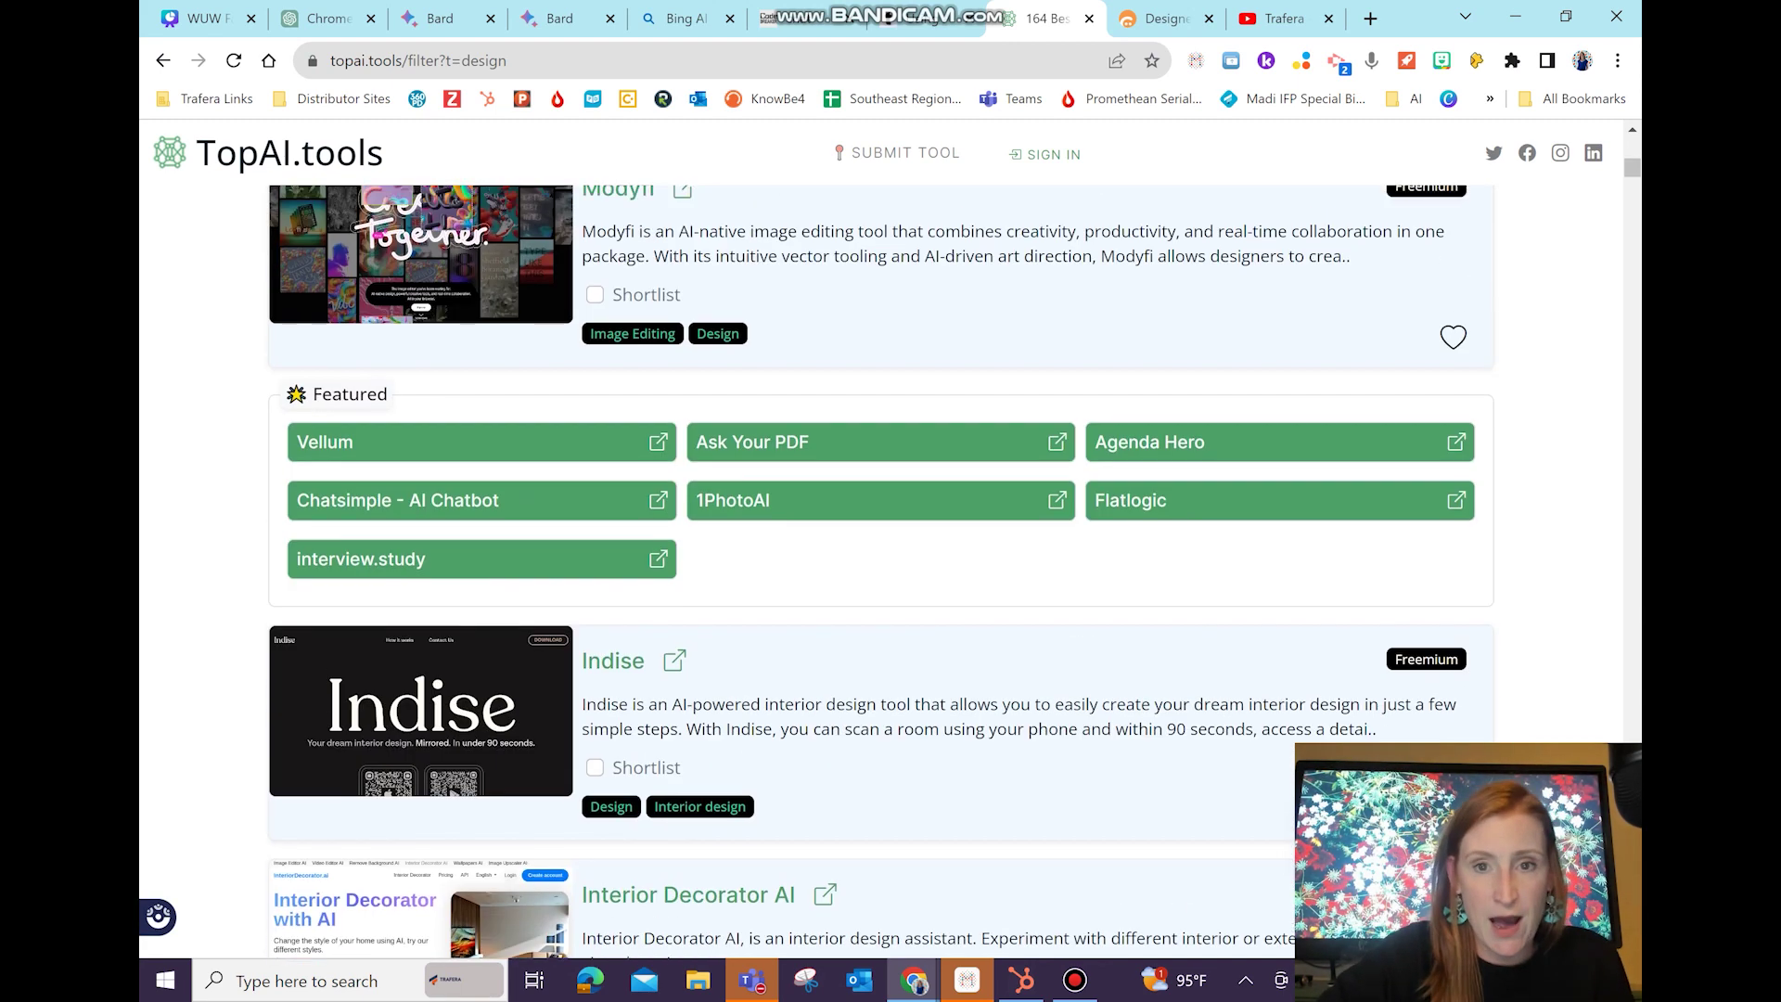
# In Canva, select slide 3 'AI for Teachers' and present full screen
pyautogui.click(199, 19)
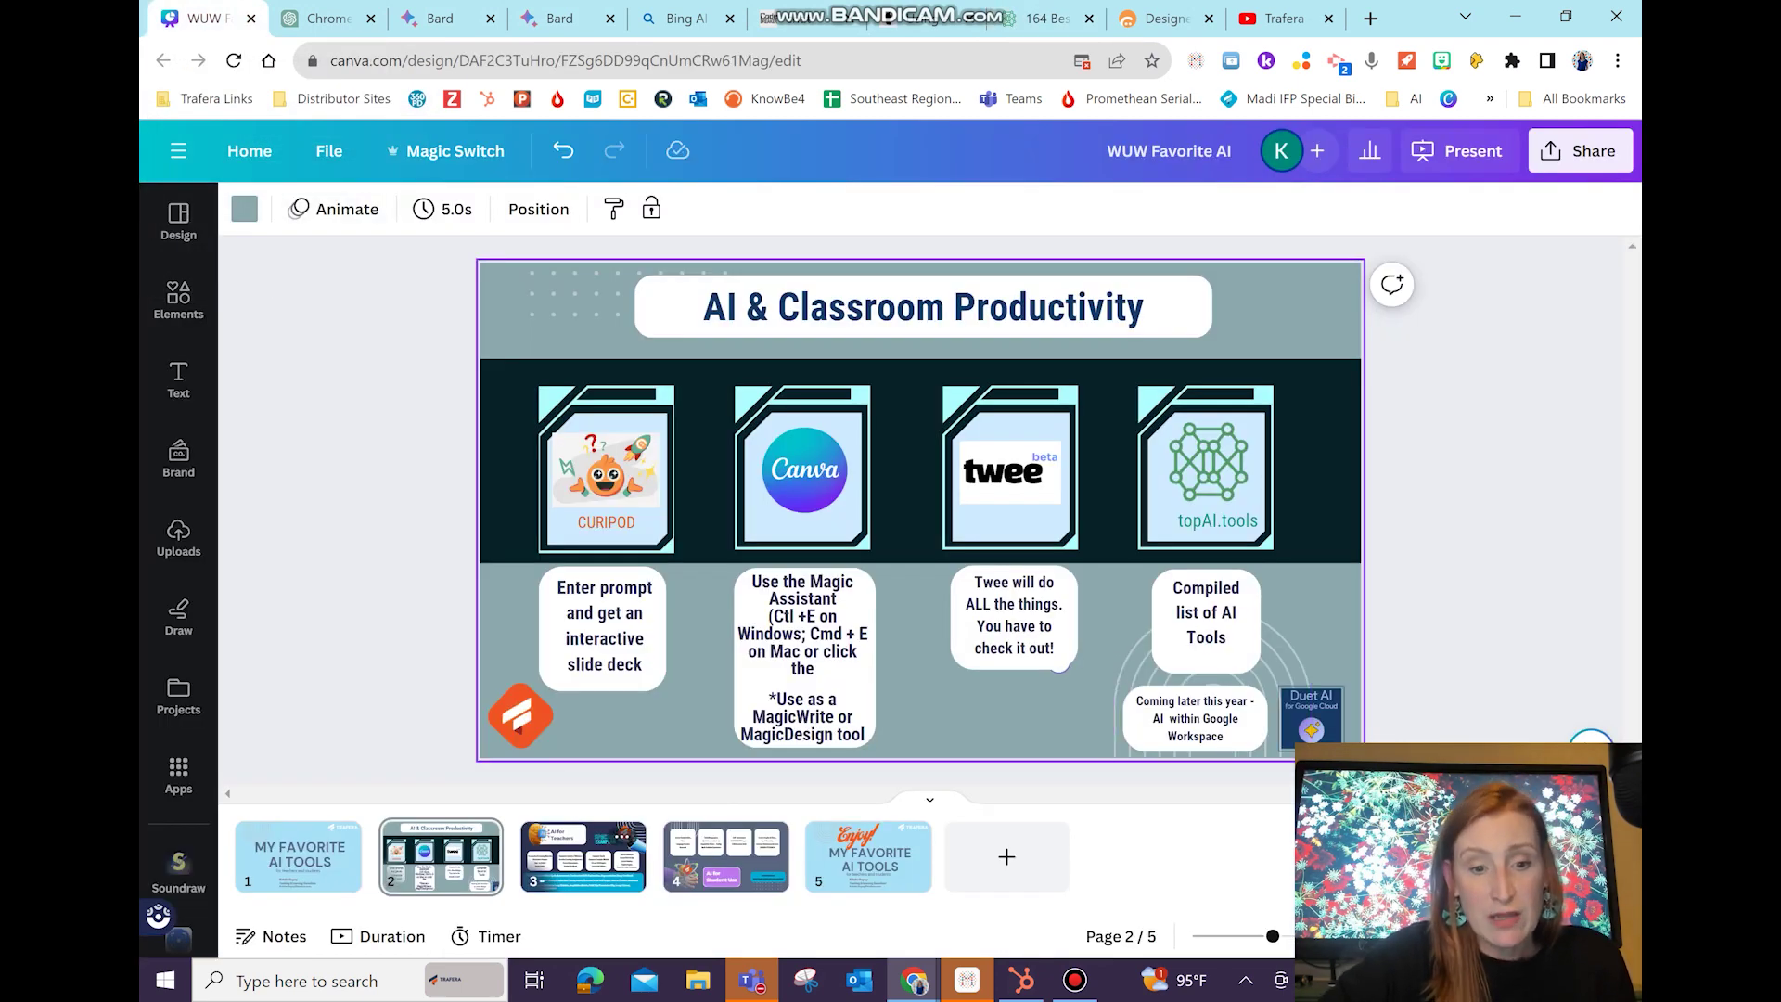
pyautogui.click(584, 853)
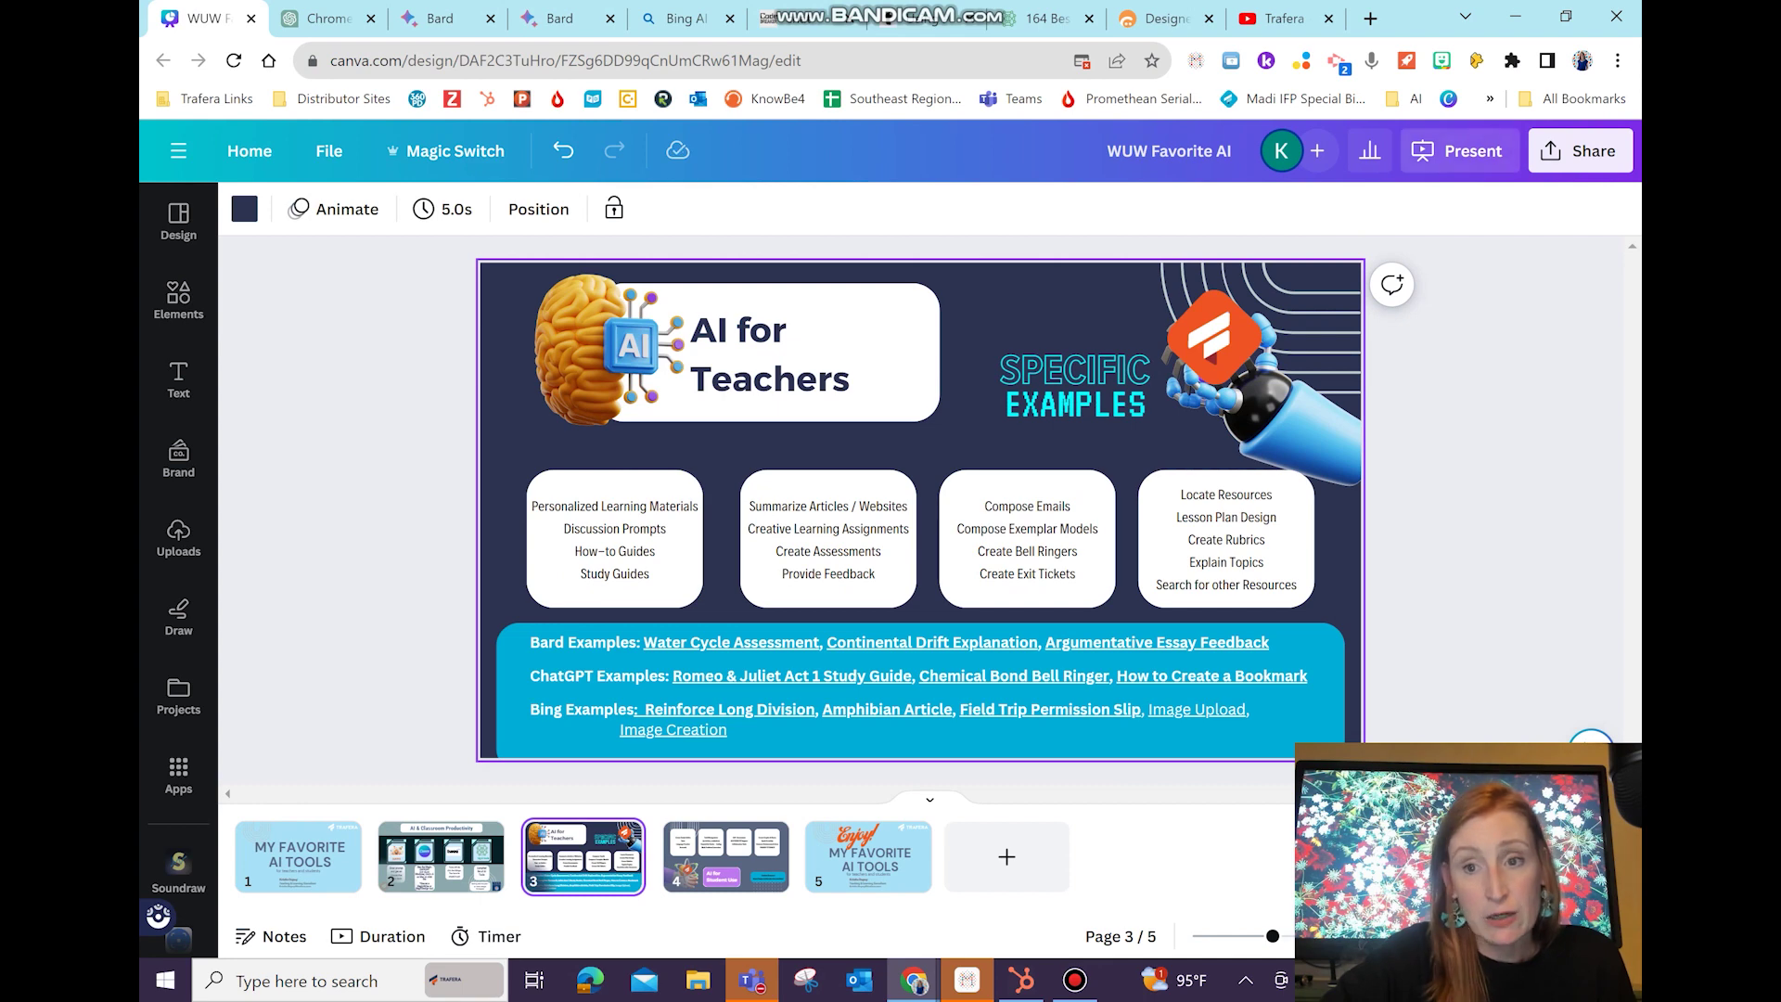
pyautogui.click(1459, 152)
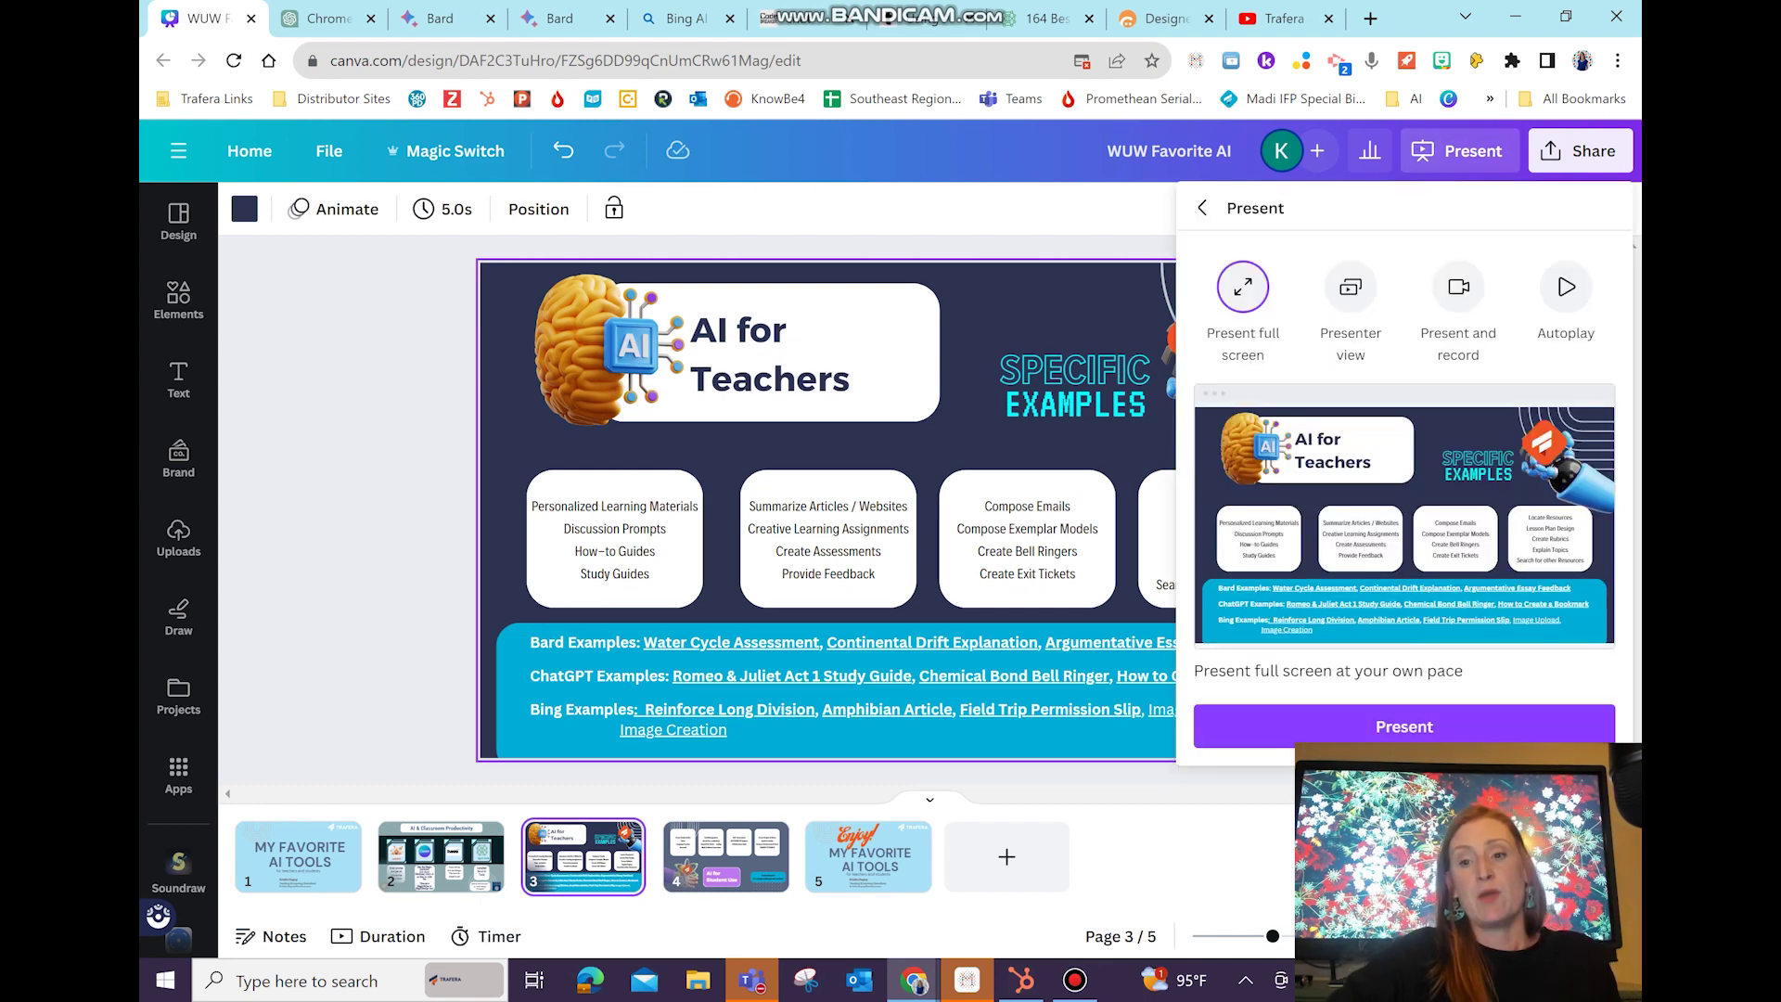
pyautogui.click(1405, 727)
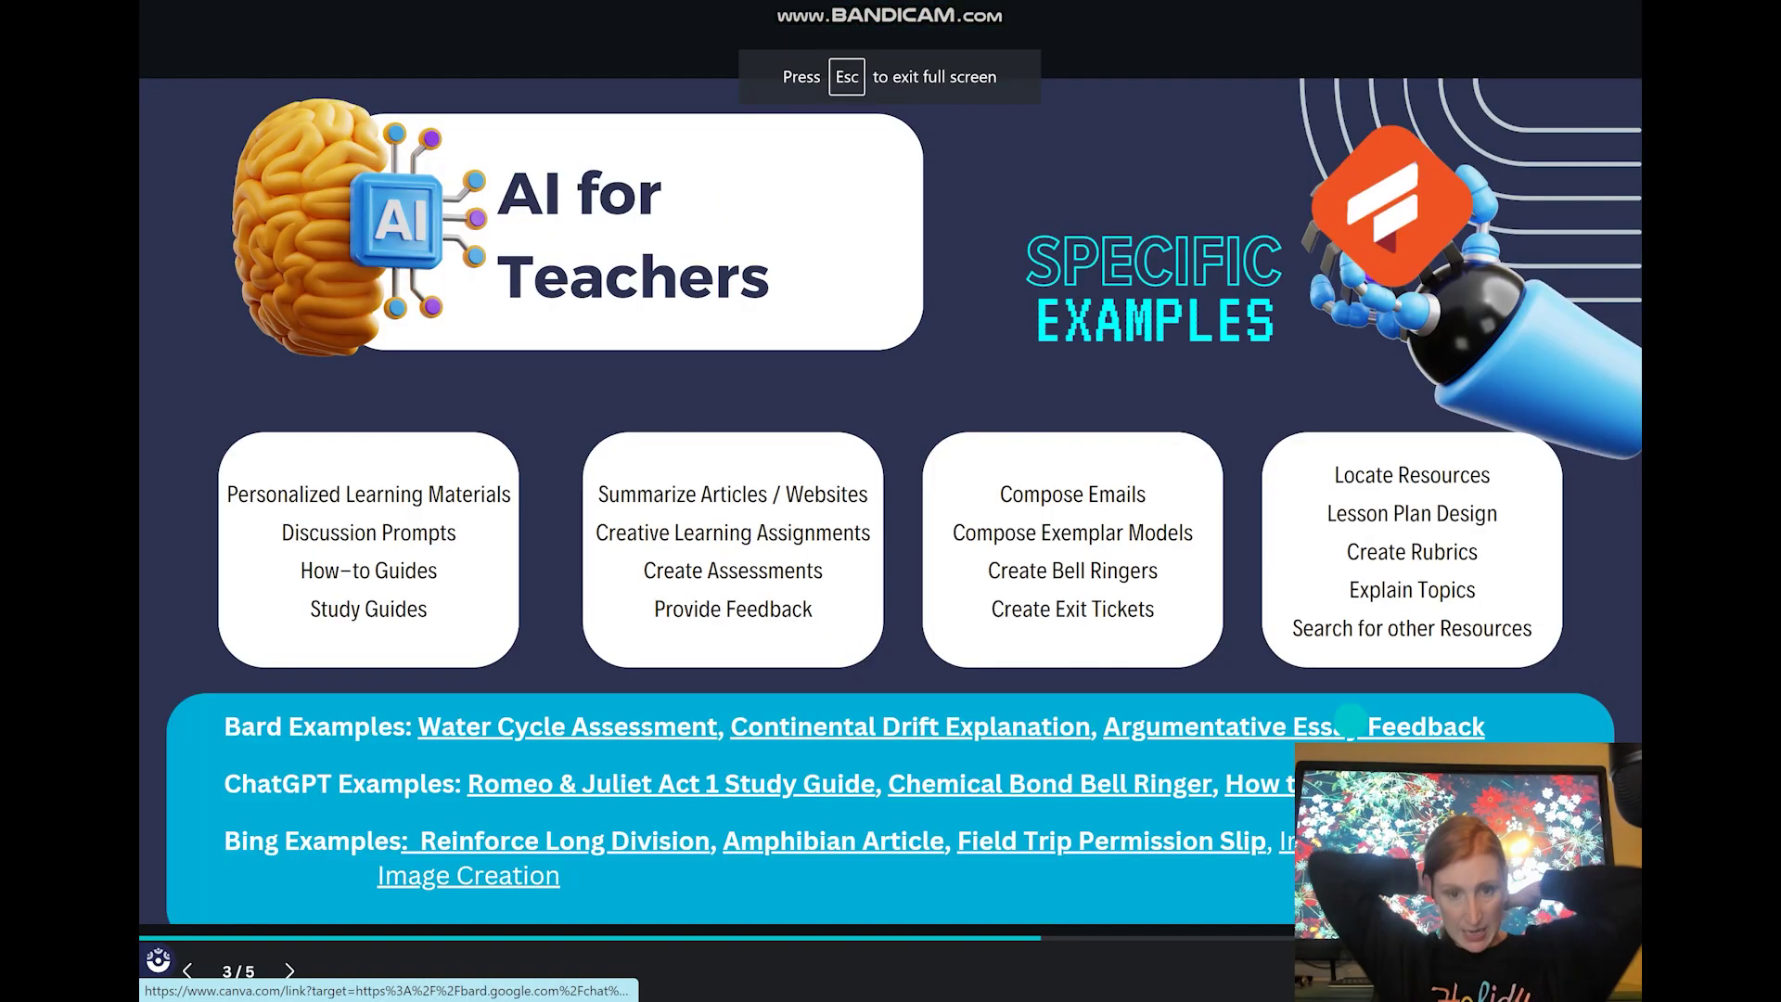